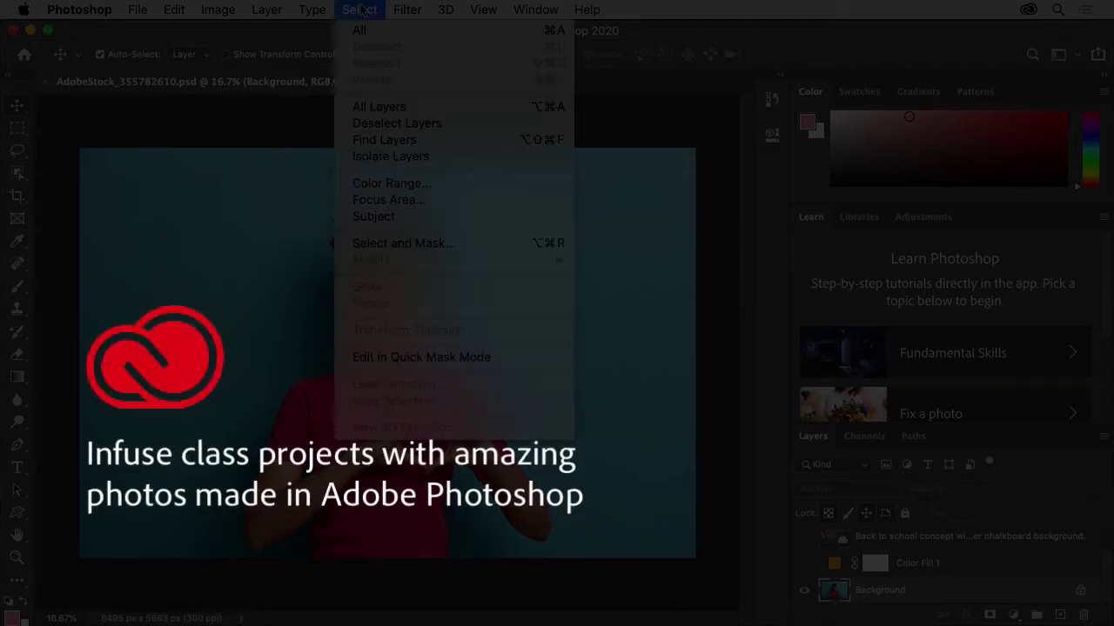
Select the woman as the subject and preview her in Select and Mask at 30% transparency.
{"action": "left_click", "coordinate": [426, 224]}
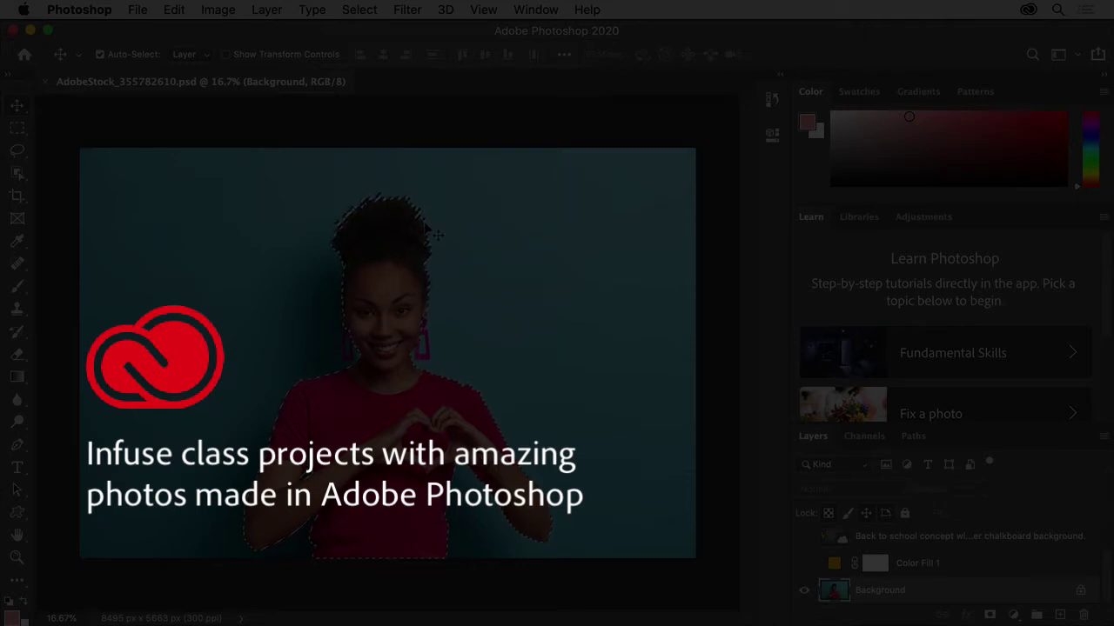
{"action": "left_click", "coordinate": [360, 10]}
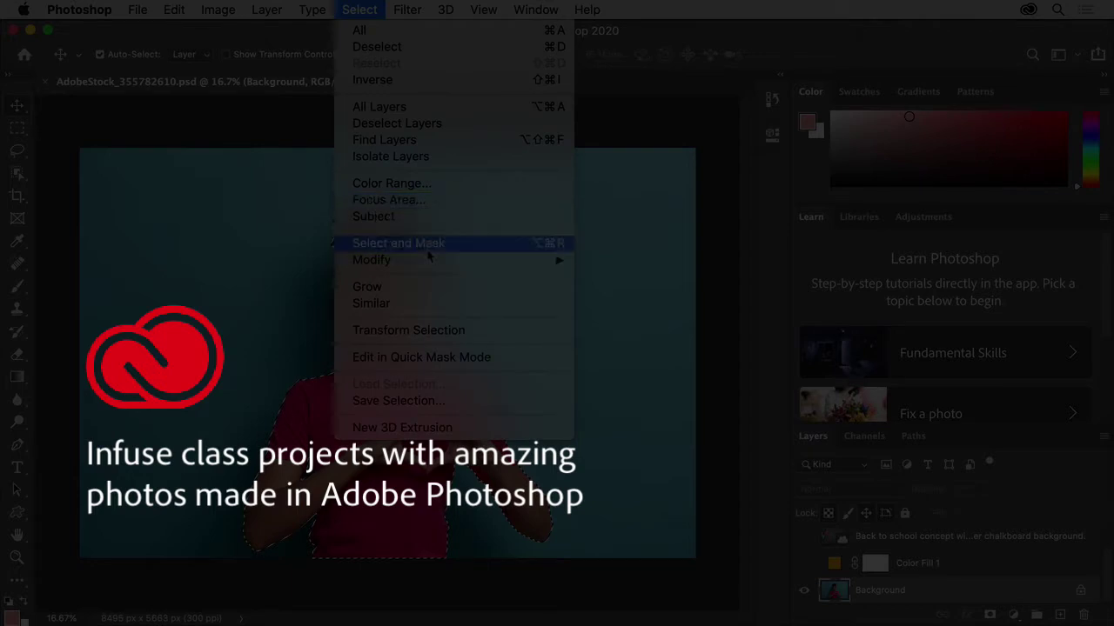
{"action": "left_click", "coordinate": [401, 244]}
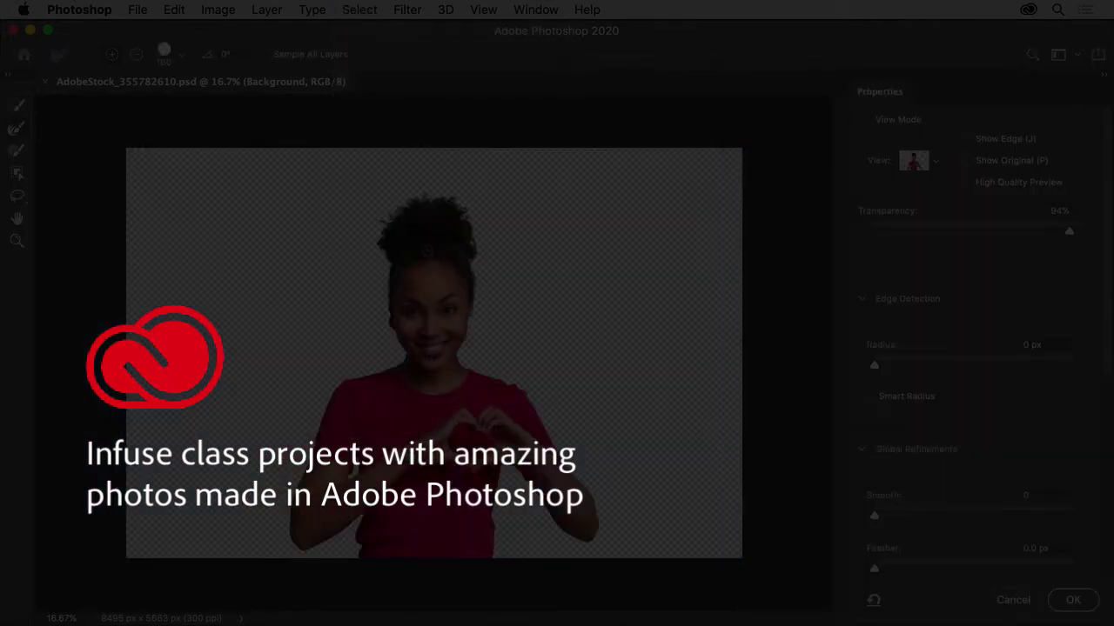
{"action": "scroll", "coordinate": [426, 253], "scroll_direction": "up", "scroll_amount": 5}
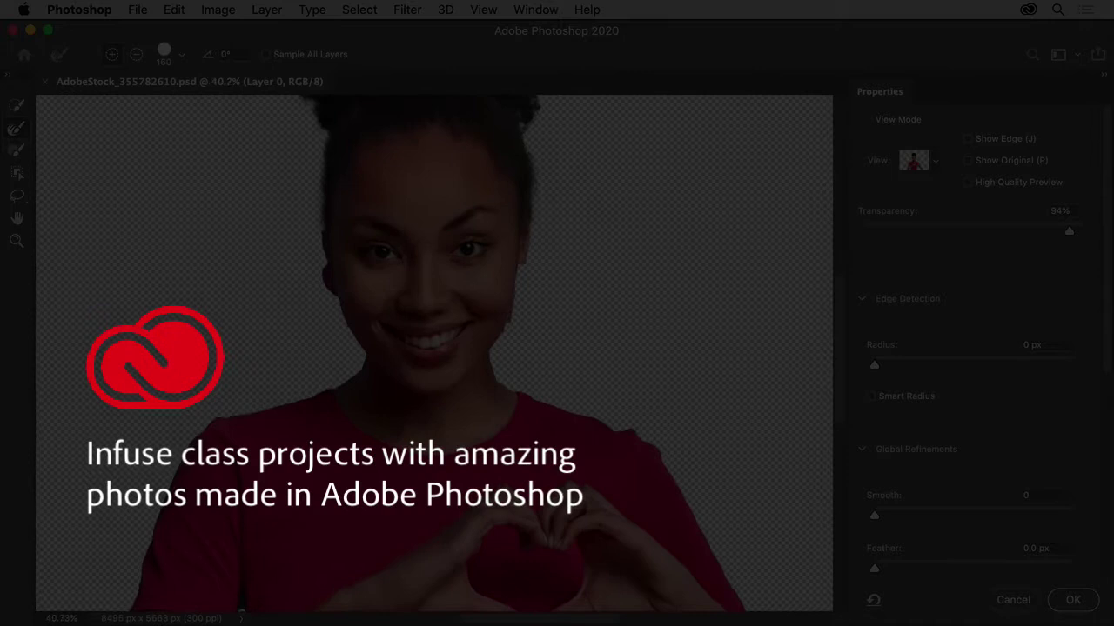
{"action": "left_click", "coordinate": [931, 229]}
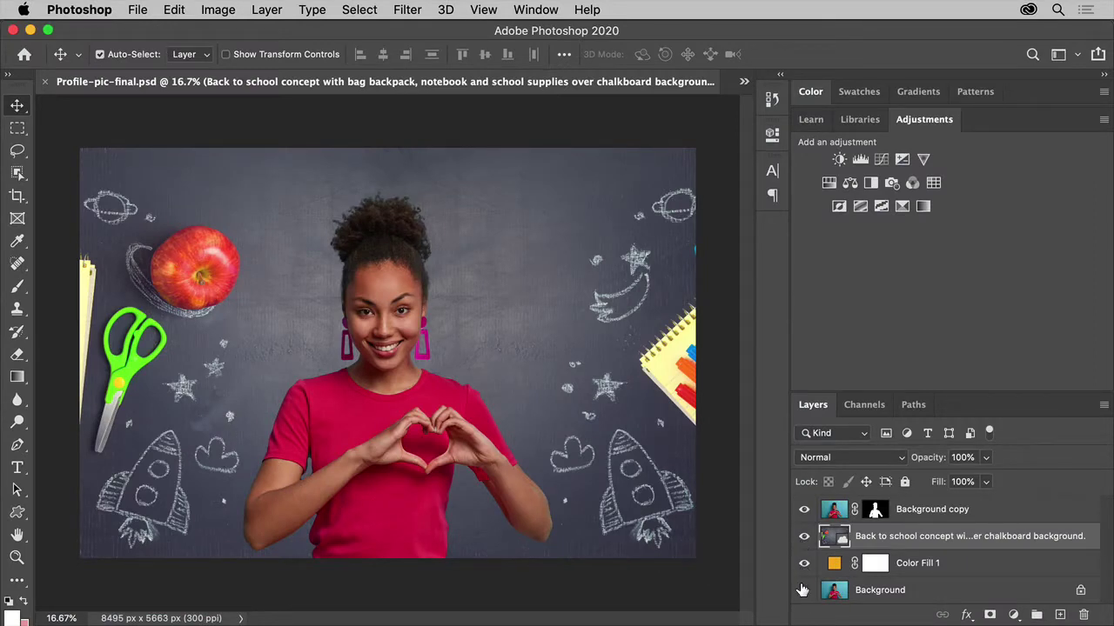
Hide the masked copy, chalkboard and Color Fill layers to reveal the original teal-background photo.
{"action": "left_click_drag", "start_coordinate": [803, 563], "coordinate": [806, 508]}
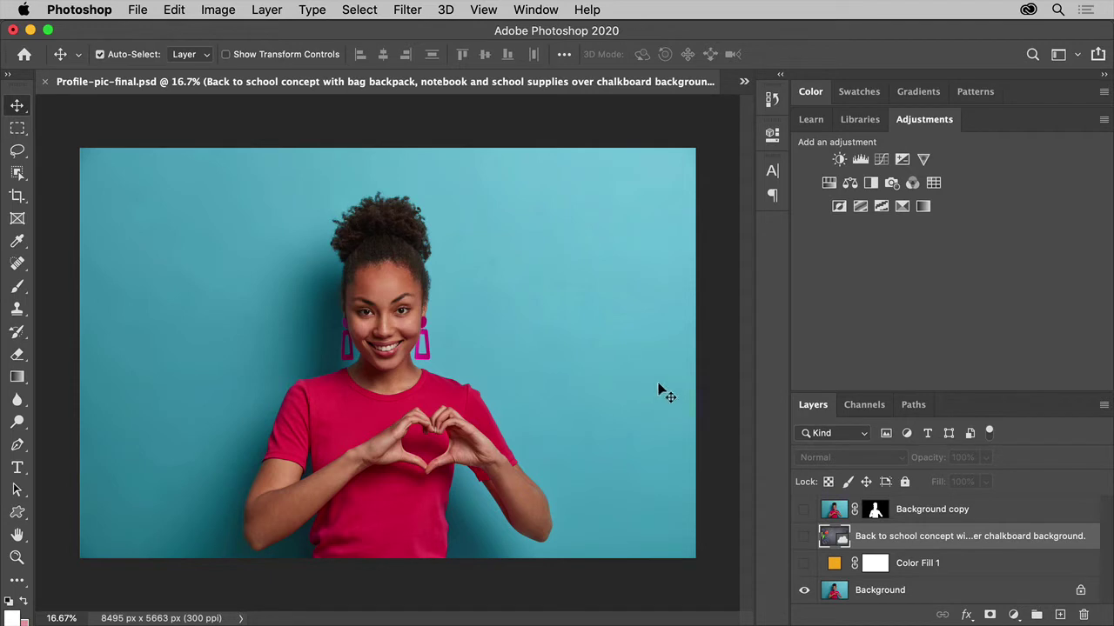
{"action": "left_click", "coordinate": [535, 9]}
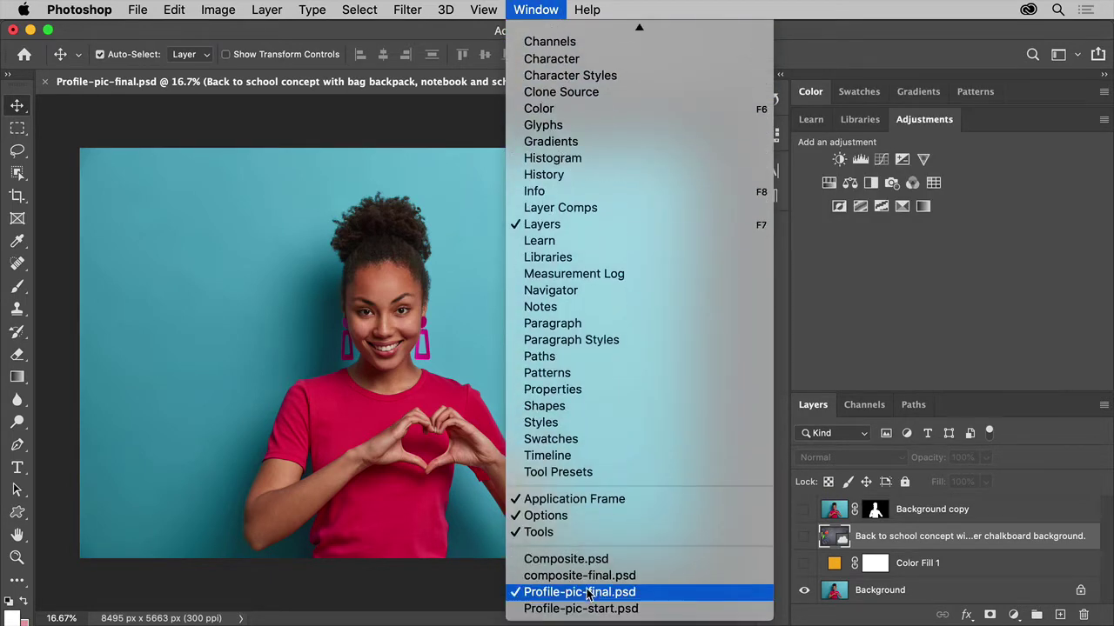
In Profile-pic-start.psd, auto-select the woman as the subject against the teal background.
{"action": "left_click", "coordinate": [588, 609]}
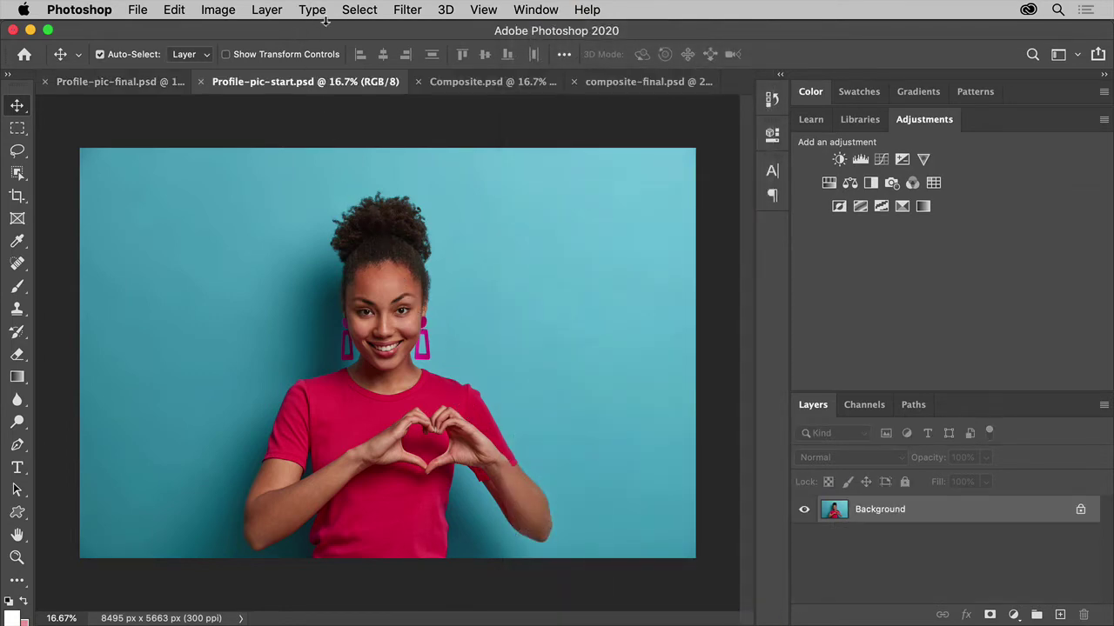
{"action": "left_click", "coordinate": [357, 12]}
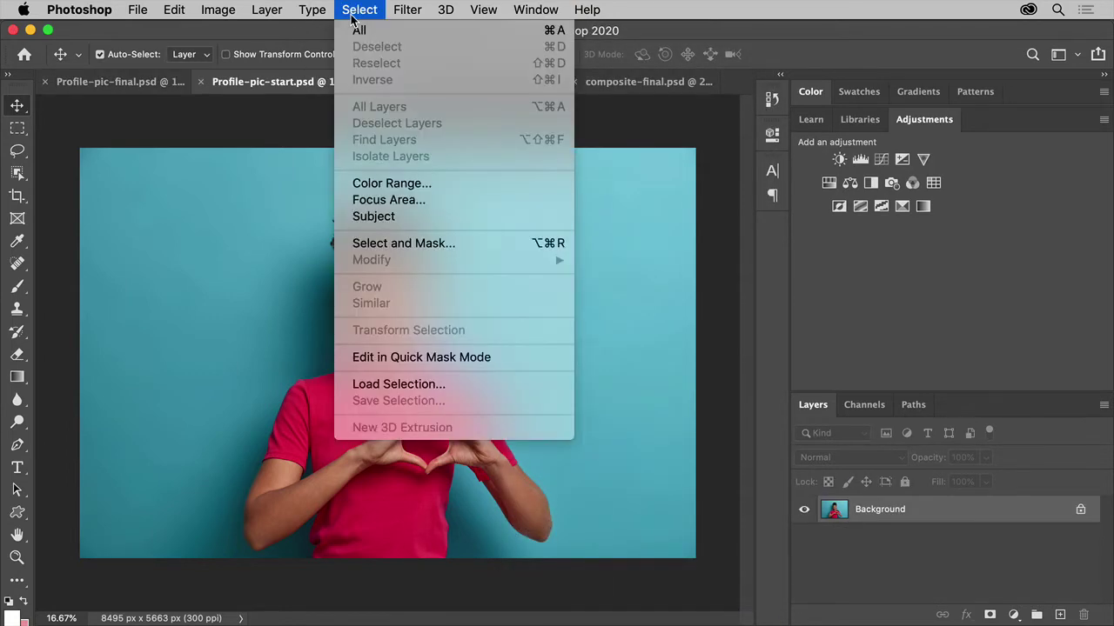
{"action": "left_click", "coordinate": [432, 218]}
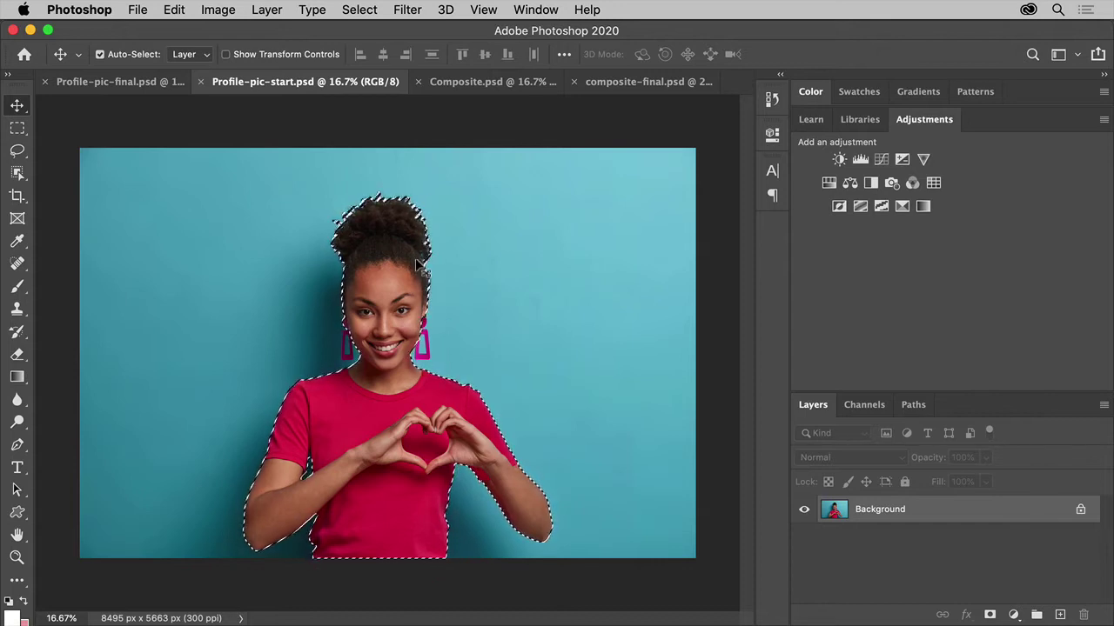
Open Select and Mask for the woman with the background preview transparency at 53%.
{"action": "left_click", "coordinate": [361, 10]}
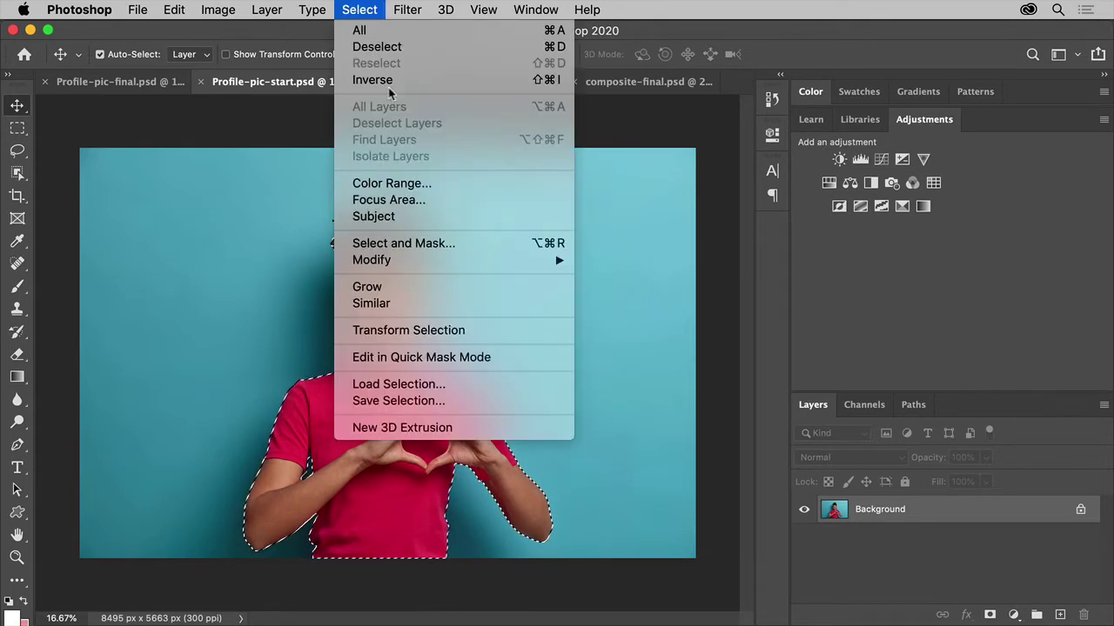
{"action": "left_click", "coordinate": [448, 243]}
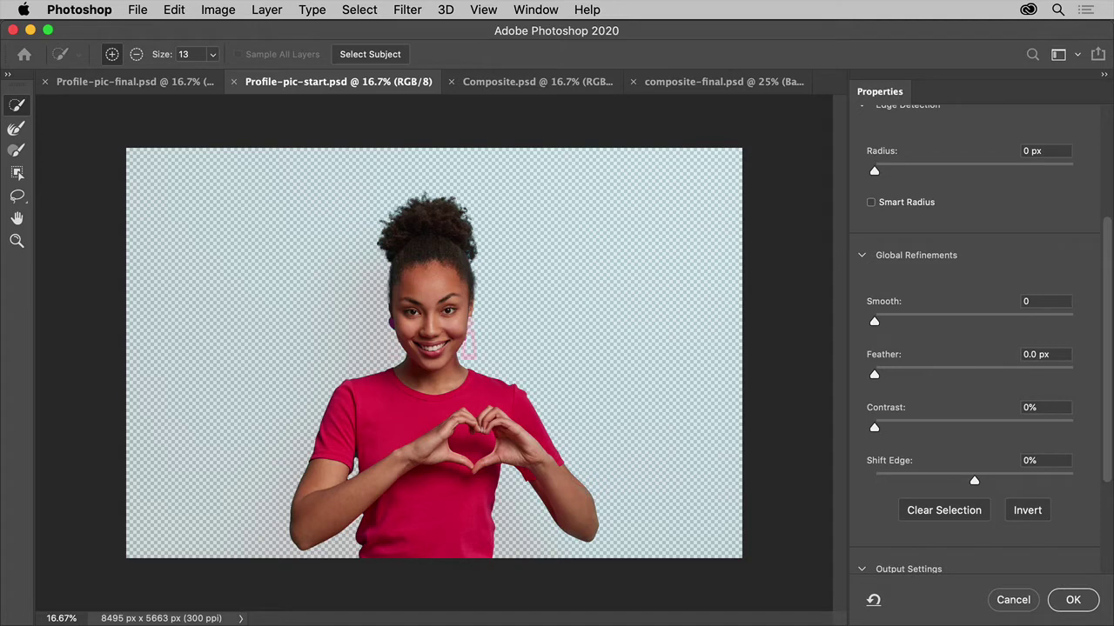
{"action": "scroll", "coordinate": [1107, 196], "scroll_direction": "up", "scroll_amount": 5}
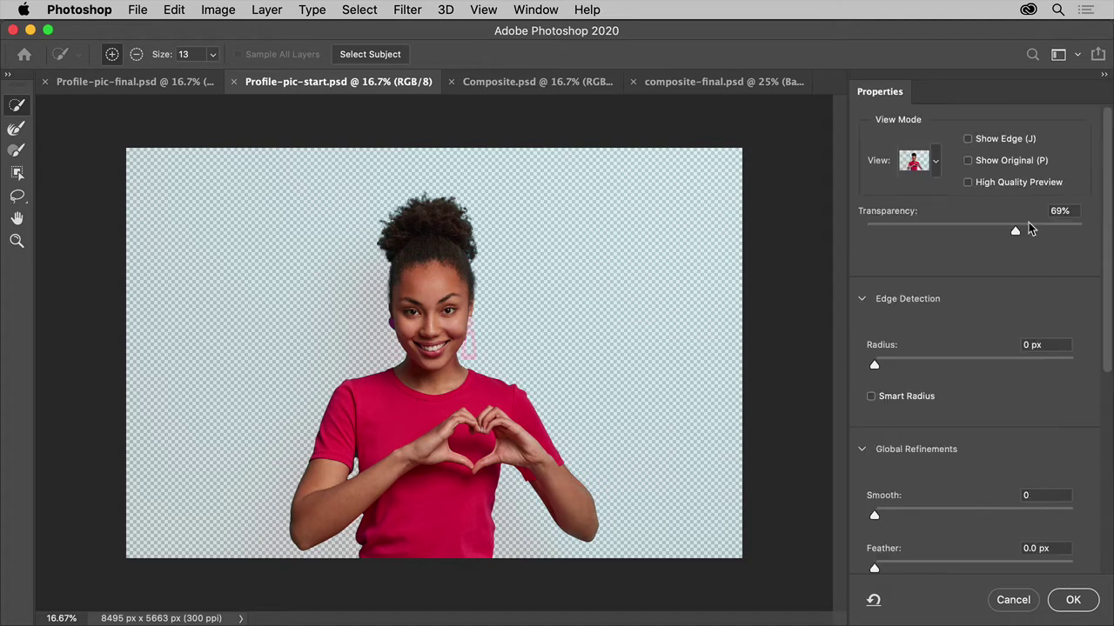
{"action": "left_click_drag", "start_coordinate": [1001, 233], "coordinate": [1044, 250]}
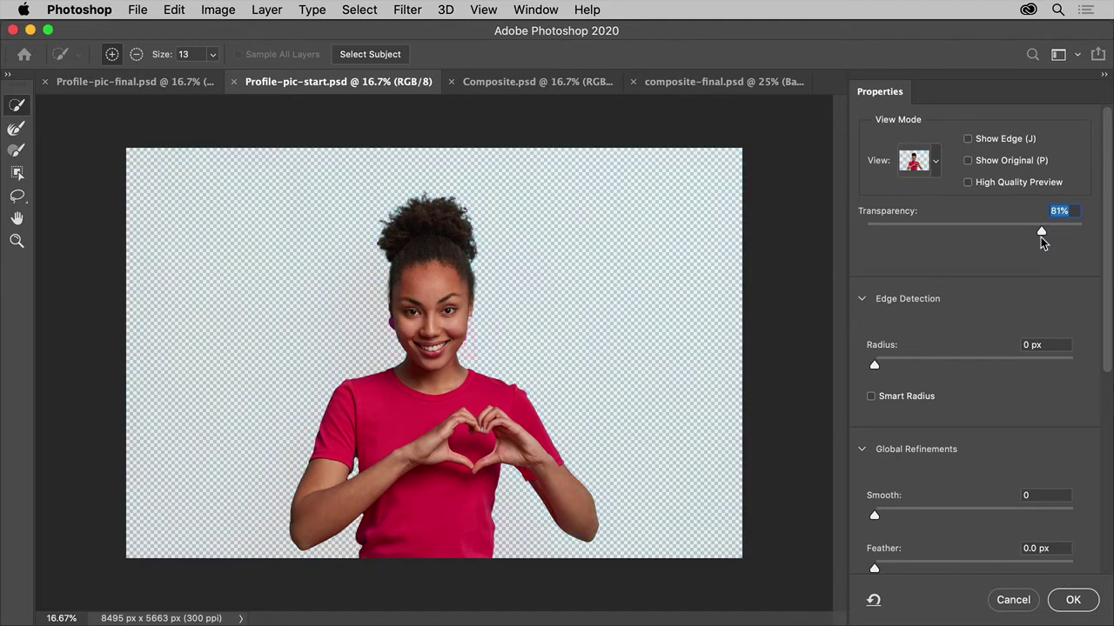
{"action": "left_click", "coordinate": [979, 233]}
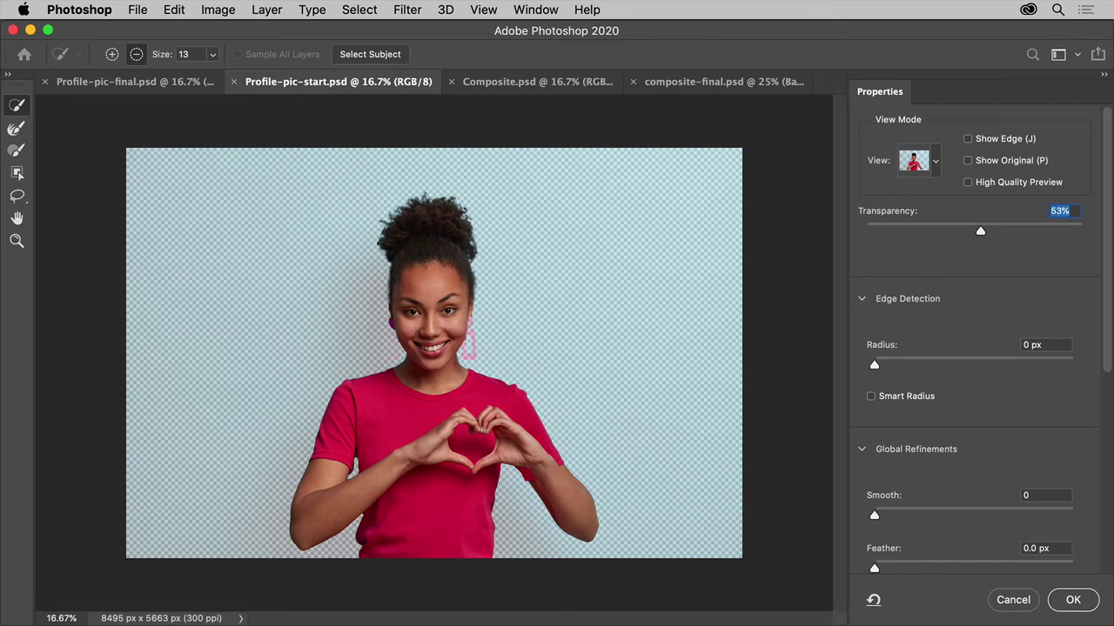
Set the Quick Selection brush to 37 and add both magenta earrings to the selection.
{"action": "scroll", "coordinate": [414, 330], "scroll_direction": "up", "scroll_amount": 10}
{"action": "scroll", "coordinate": [414, 331], "scroll_direction": "down", "scroll_amount": 6}
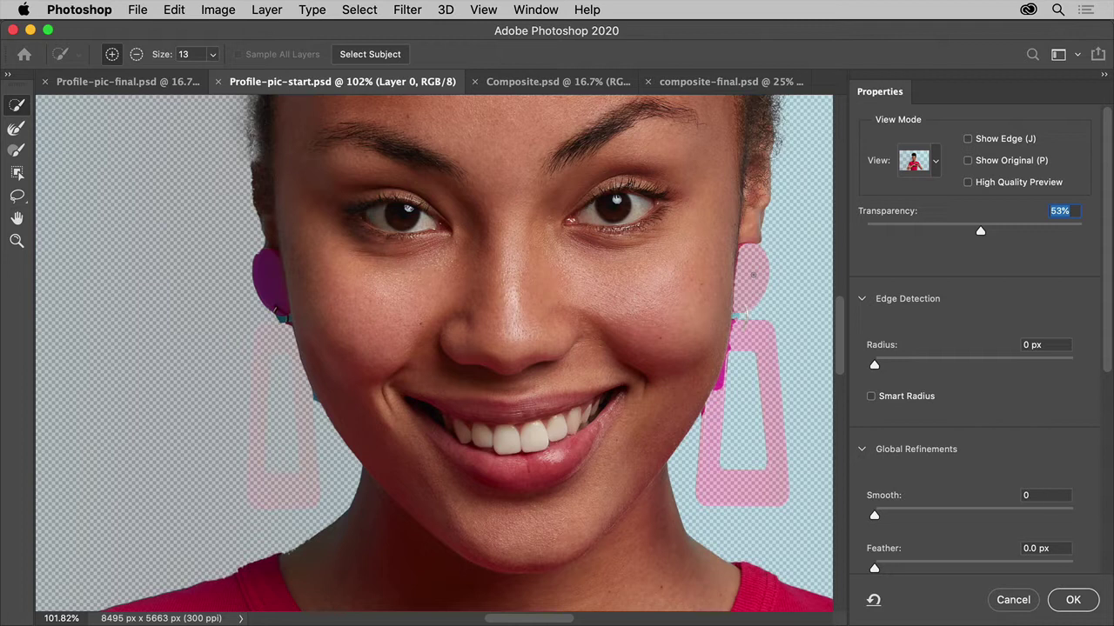
{"action": "left_click", "coordinate": [212, 53]}
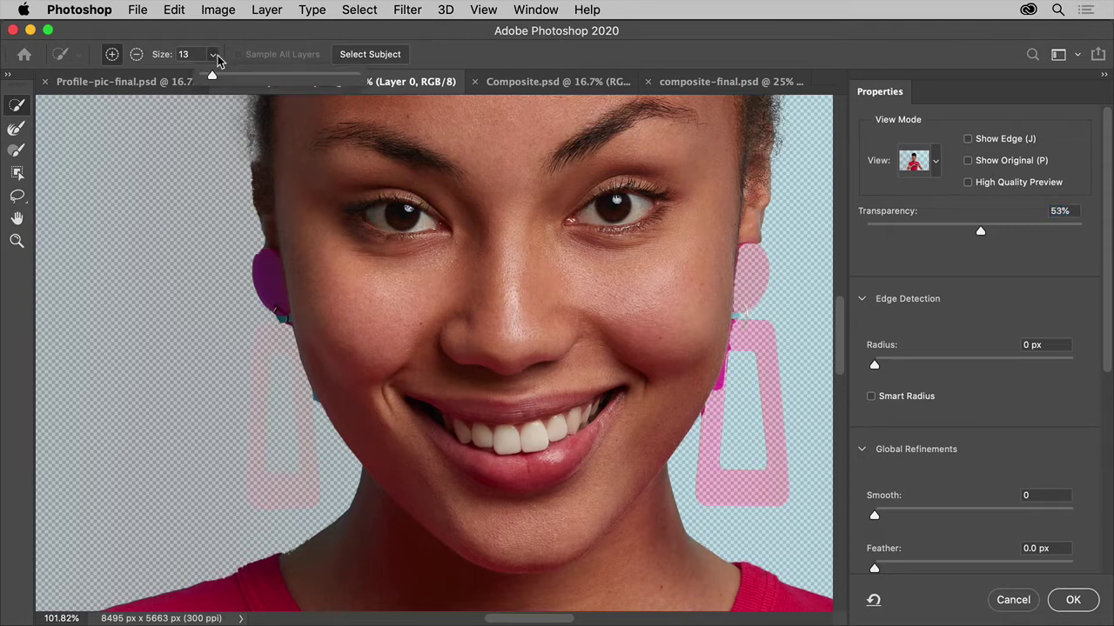
{"action": "left_click_drag", "start_coordinate": [218, 77], "coordinate": [231, 78]}
{"action": "mouse_move", "coordinate": [267, 338]}
{"action": "left_mouse_down"}
{"action": "mouse_move", "coordinate": [252, 428]}
{"action": "mouse_move", "coordinate": [259, 483]}
{"action": "mouse_move", "coordinate": [292, 483]}
{"action": "left_mouse_up"}
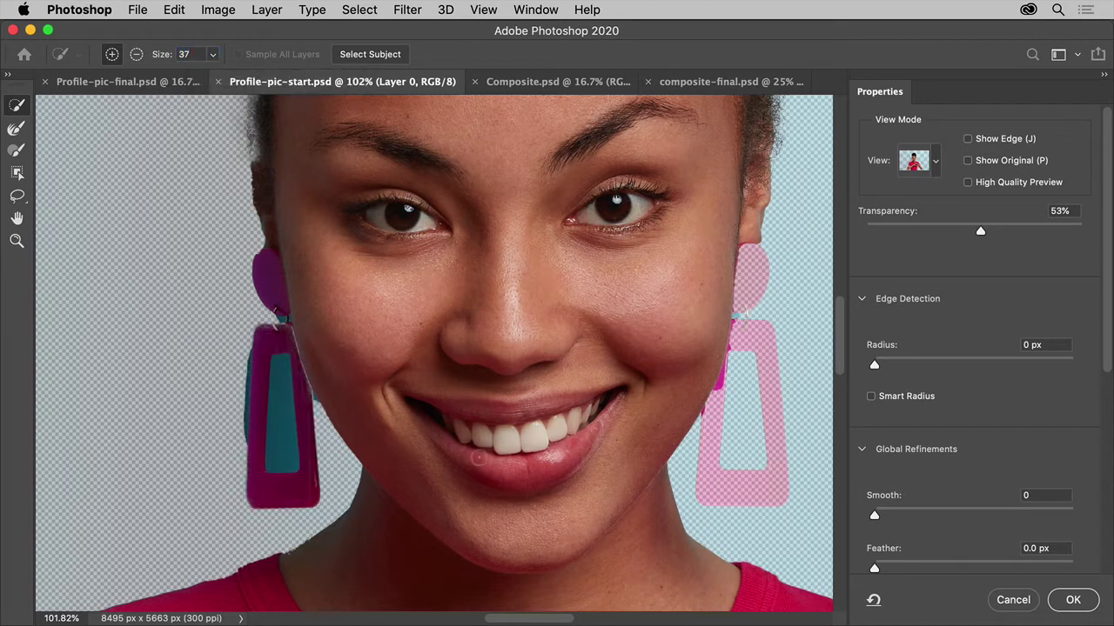
{"action": "mouse_move", "coordinate": [748, 277]}
{"action": "left_mouse_down"}
{"action": "mouse_move", "coordinate": [736, 348]}
{"action": "mouse_move", "coordinate": [750, 362]}
{"action": "mouse_move", "coordinate": [752, 441]}
{"action": "left_mouse_up"}
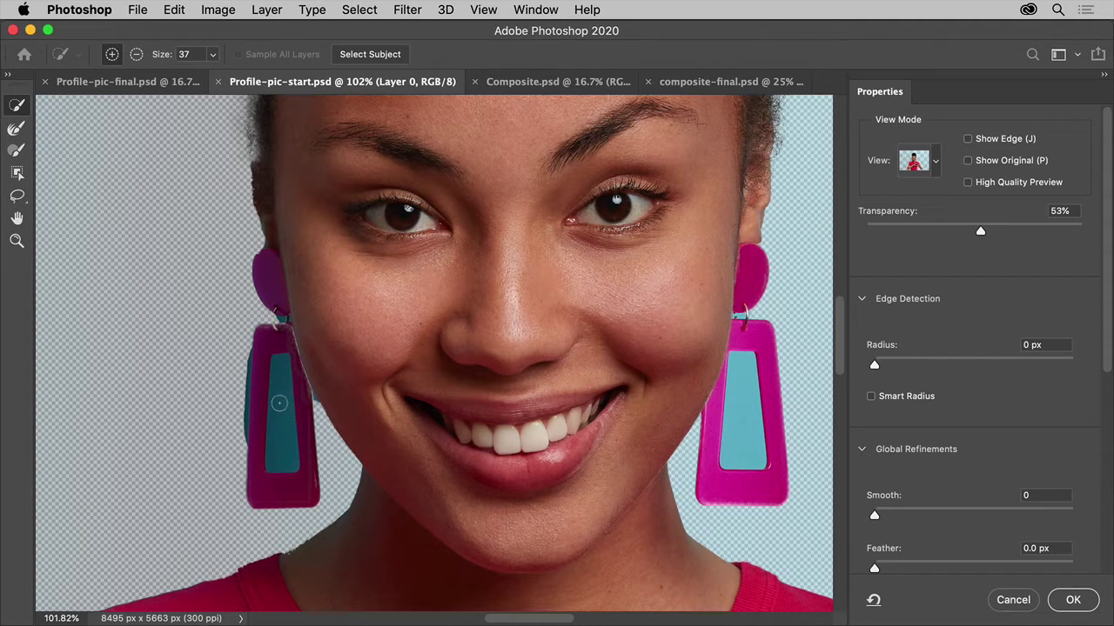
Subtract the teal centres of both earrings from the selection.
{"action": "mouse_move", "coordinate": [279, 388]}
{"action": "left_mouse_down"}
{"action": "mouse_move", "coordinate": [285, 445]}
{"action": "mouse_move", "coordinate": [282, 365]}
{"action": "mouse_move", "coordinate": [245, 396]}
{"action": "mouse_move", "coordinate": [240, 451]}
{"action": "left_mouse_up"}
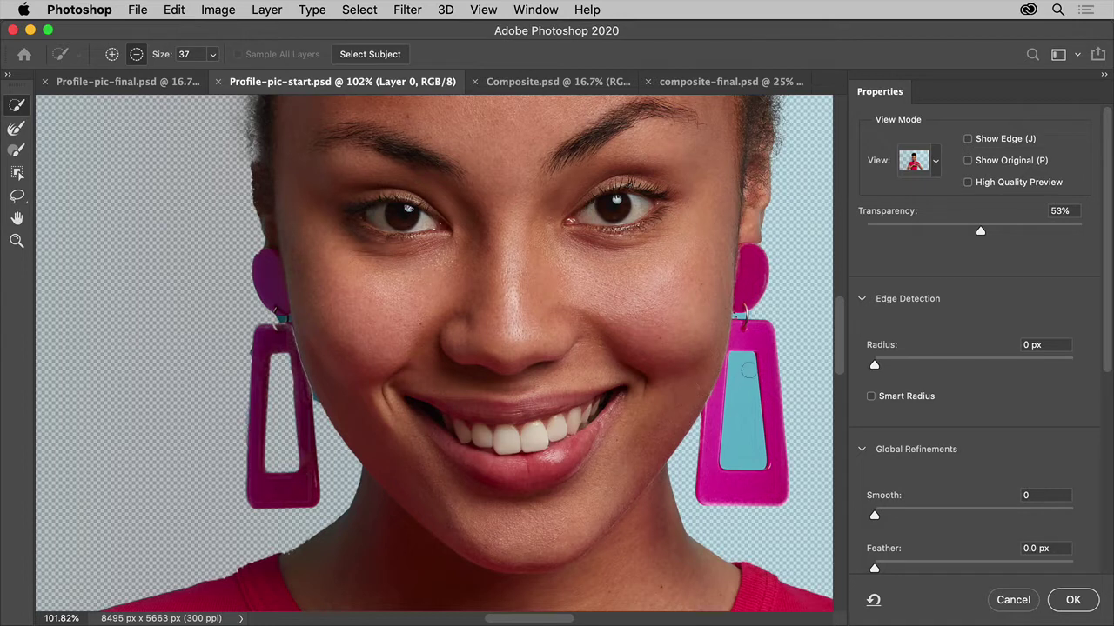
{"action": "mouse_move", "coordinate": [748, 369]}
{"action": "left_mouse_down"}
{"action": "mouse_move", "coordinate": [738, 445]}
{"action": "mouse_move", "coordinate": [748, 420]}
{"action": "mouse_move", "coordinate": [737, 360]}
{"action": "mouse_move", "coordinate": [748, 429]}
{"action": "left_mouse_up"}
{"action": "left_click", "coordinate": [746, 437]}
{"action": "scroll", "coordinate": [748, 429], "scroll_direction": "down", "scroll_amount": 10}
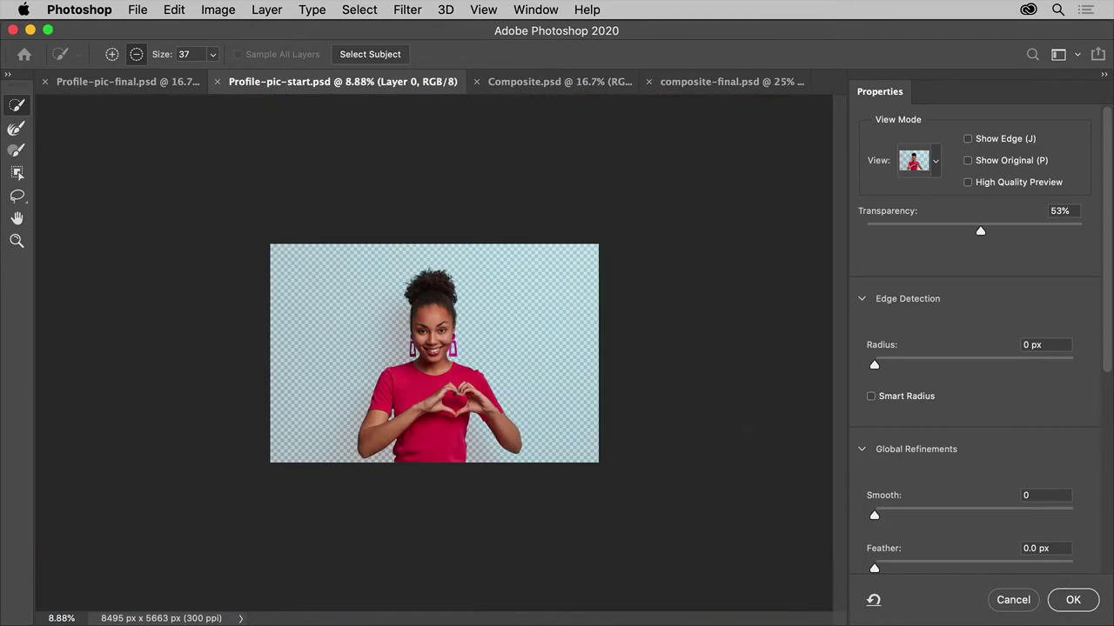
{"action": "scroll", "coordinate": [812, 346], "scroll_direction": "up", "scroll_amount": 5}
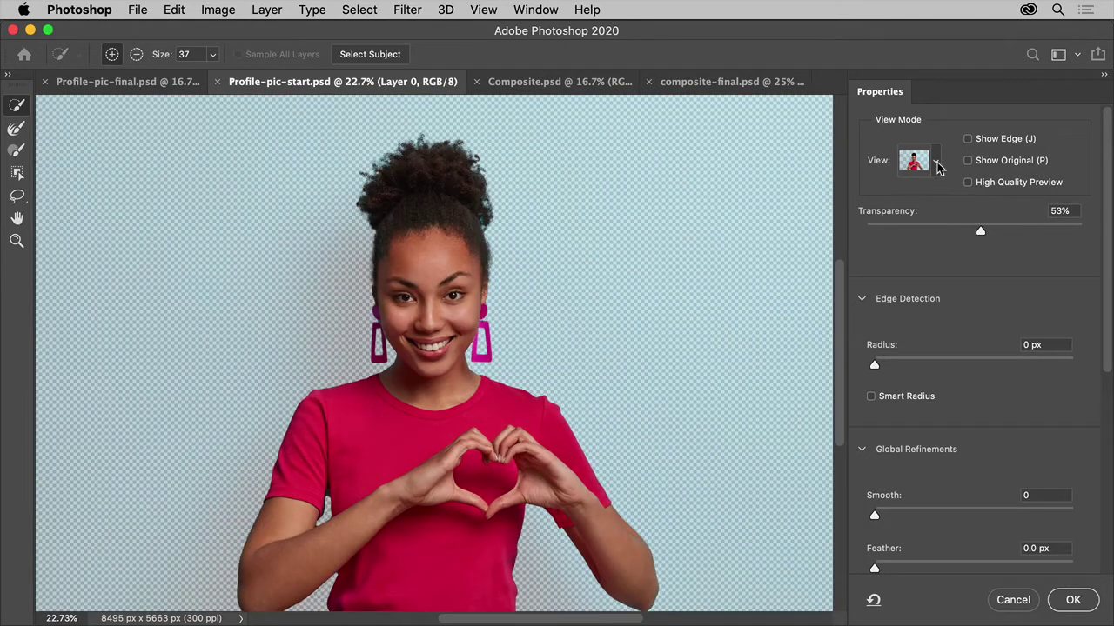
{"action": "left_click", "coordinate": [938, 165]}
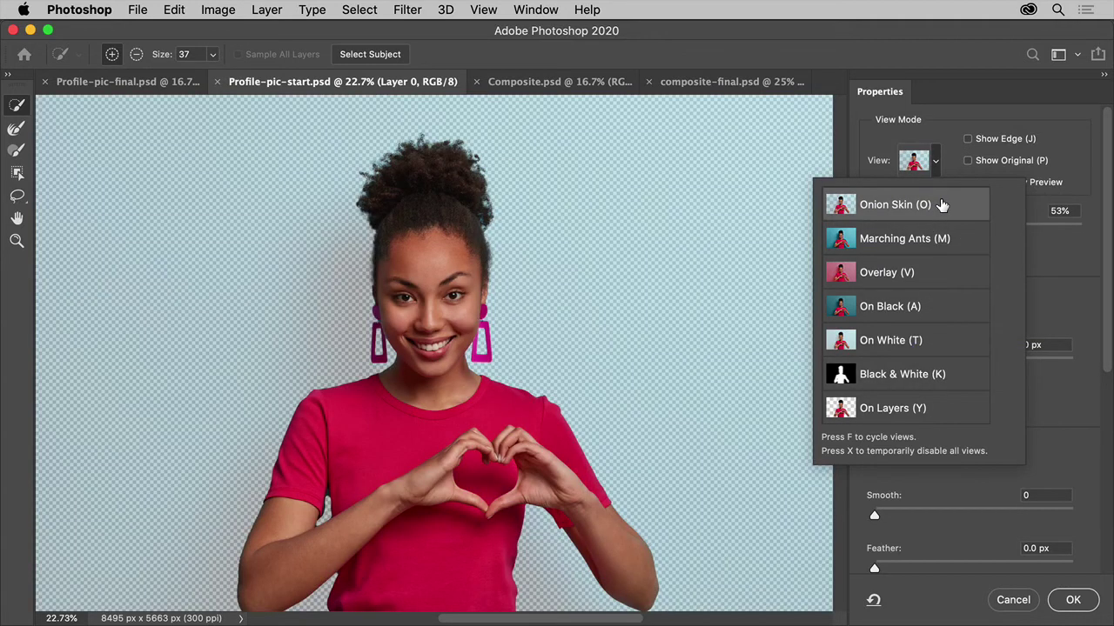
{"action": "left_click", "coordinate": [942, 131]}
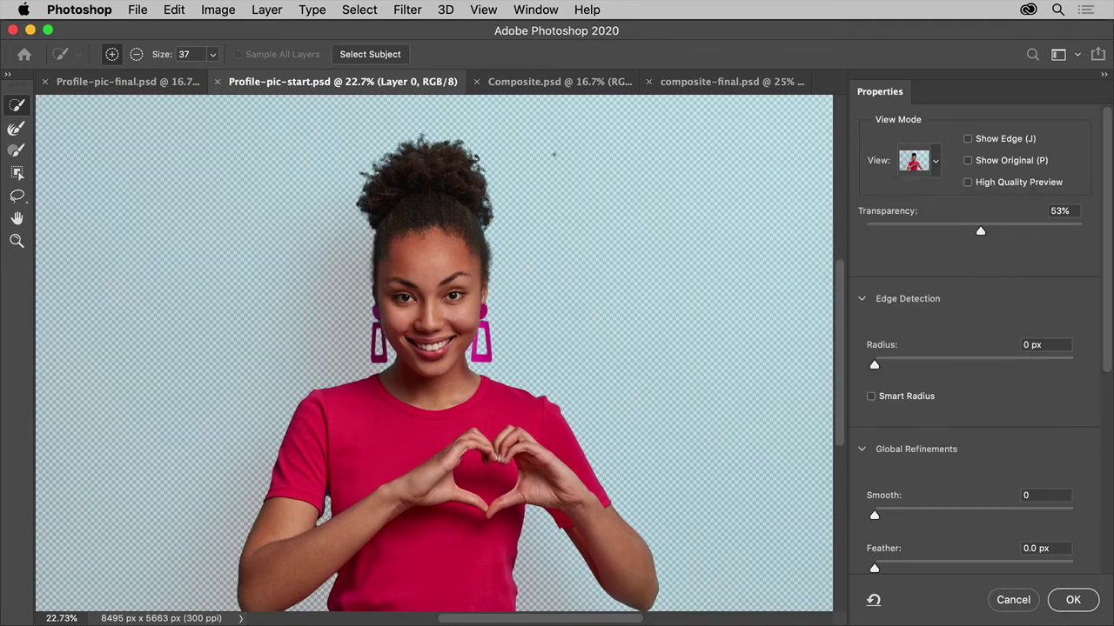
{"action": "scroll", "coordinate": [487, 172], "scroll_direction": "up", "scroll_amount": 5}
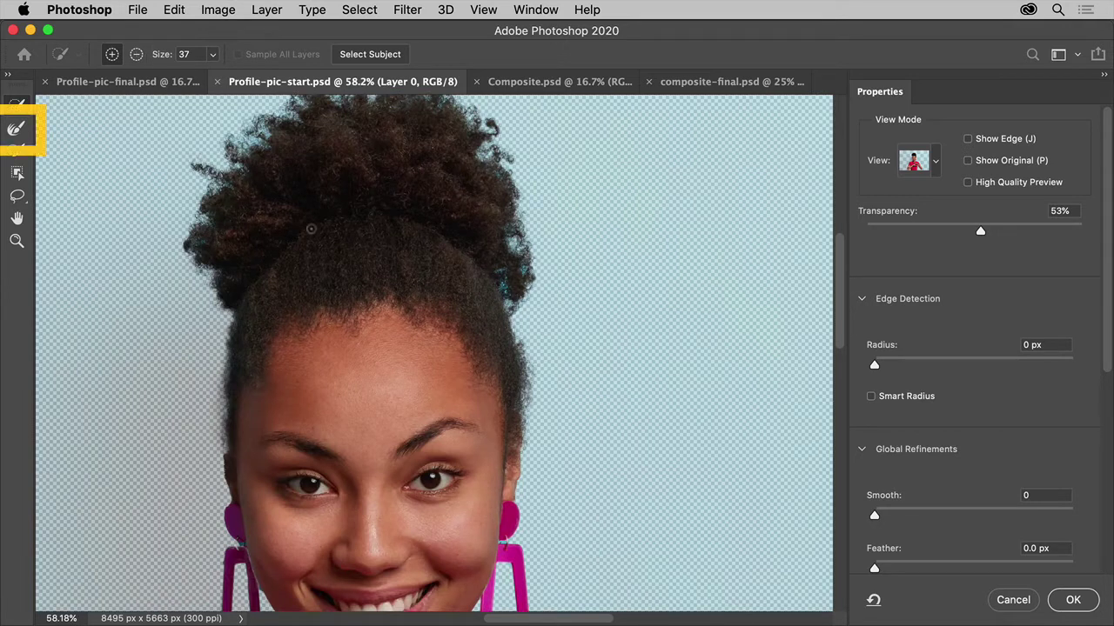
Brush the Refine Edge tool along the right, top-left and top-right curly hair edges.
{"action": "left_click", "coordinate": [14, 132]}
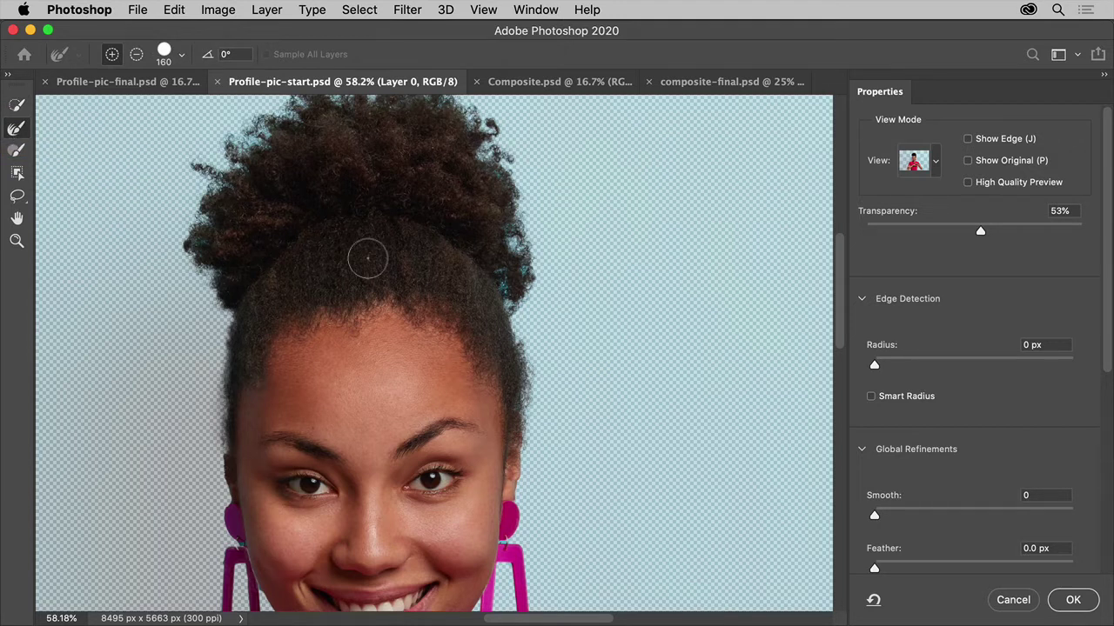
{"action": "mouse_move", "coordinate": [529, 318]}
{"action": "left_mouse_down"}
{"action": "mouse_move", "coordinate": [530, 212]}
{"action": "mouse_move", "coordinate": [514, 154]}
{"action": "left_mouse_up"}
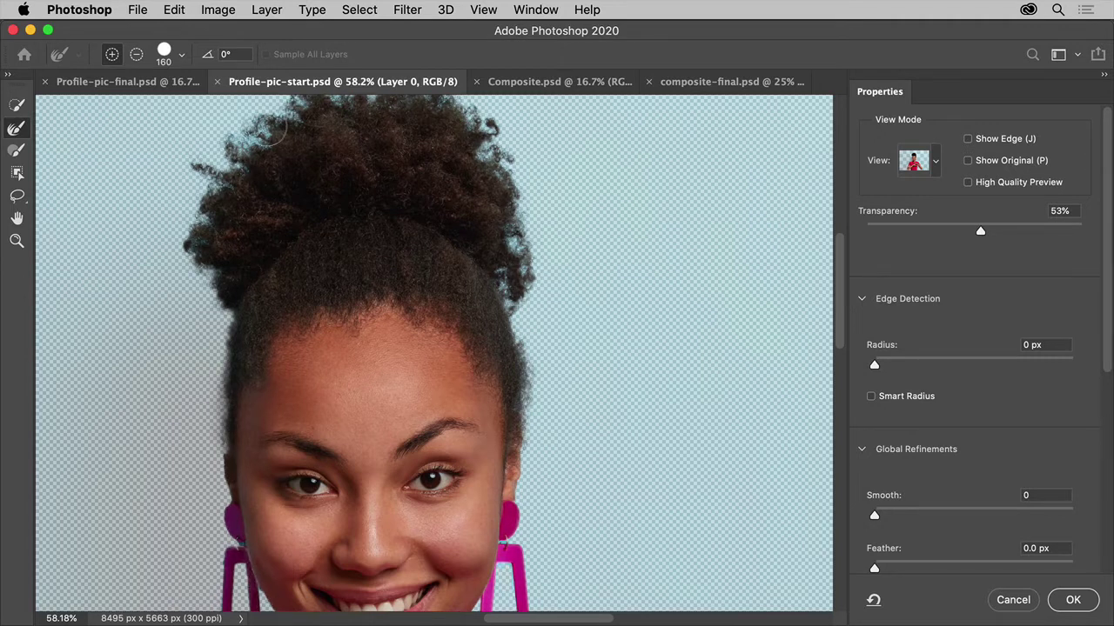
{"action": "mouse_move", "coordinate": [275, 128]}
{"action": "left_mouse_down"}
{"action": "mouse_move", "coordinate": [227, 139]}
{"action": "mouse_move", "coordinate": [196, 174]}
{"action": "left_mouse_up"}
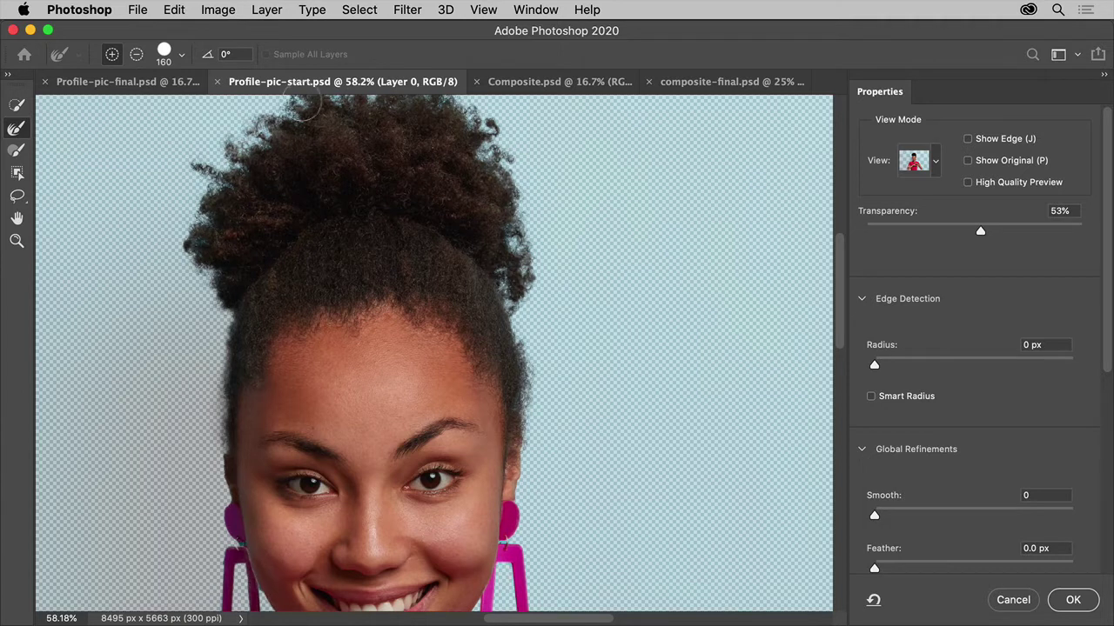
{"action": "scroll", "coordinate": [301, 108], "scroll_direction": "up", "scroll_amount": 2}
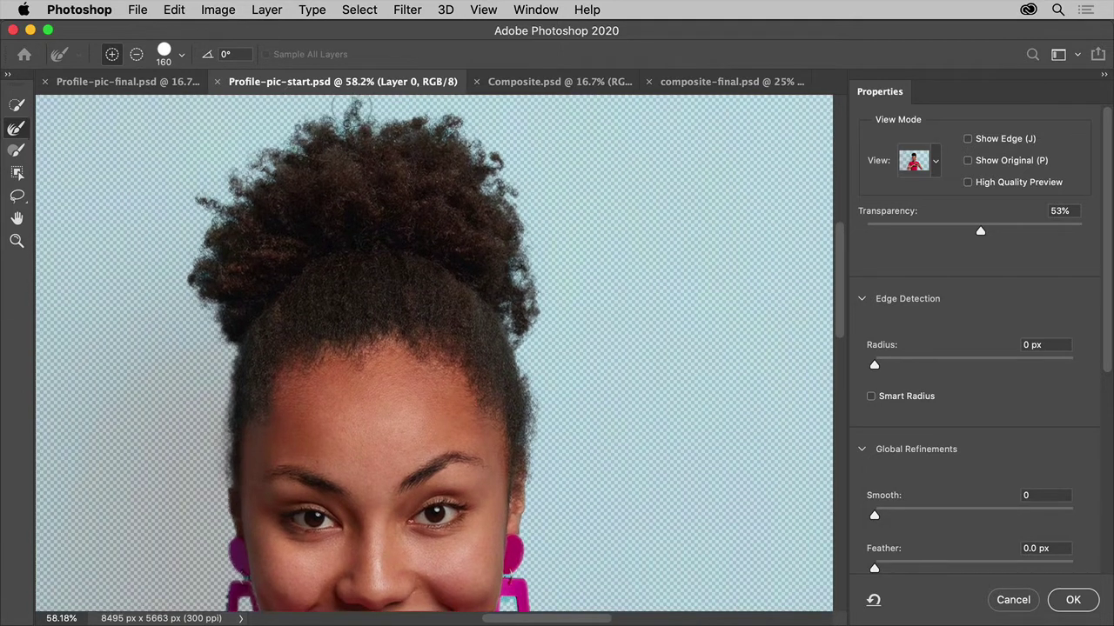
{"action": "mouse_move", "coordinate": [353, 109]}
{"action": "left_mouse_down"}
{"action": "mouse_move", "coordinate": [462, 115]}
{"action": "mouse_move", "coordinate": [521, 170]}
{"action": "left_mouse_up"}
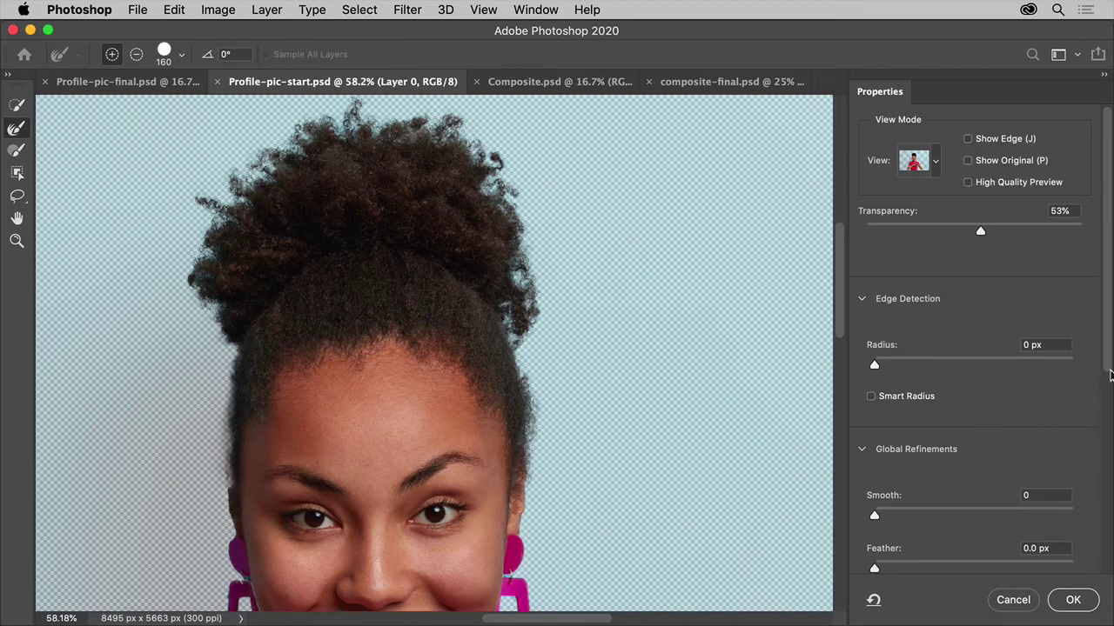
{"action": "left_click_drag", "start_coordinate": [1111, 374], "coordinate": [1111, 592]}
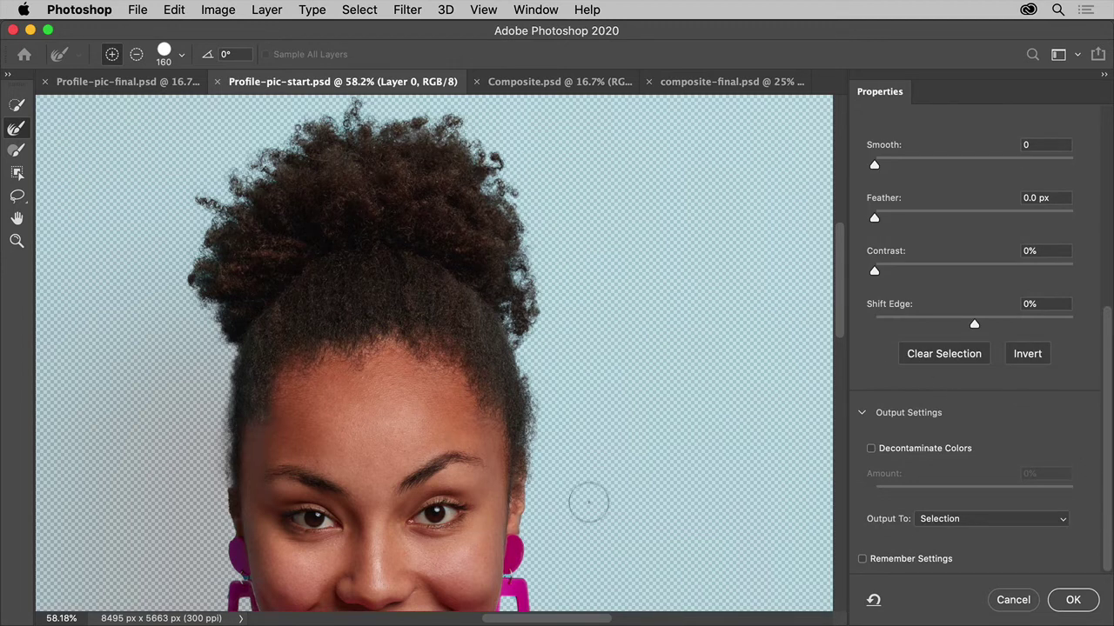
Enable Decontaminate Colors at 89% and output to a new layer with layer mask.
{"action": "left_click", "coordinate": [870, 418]}
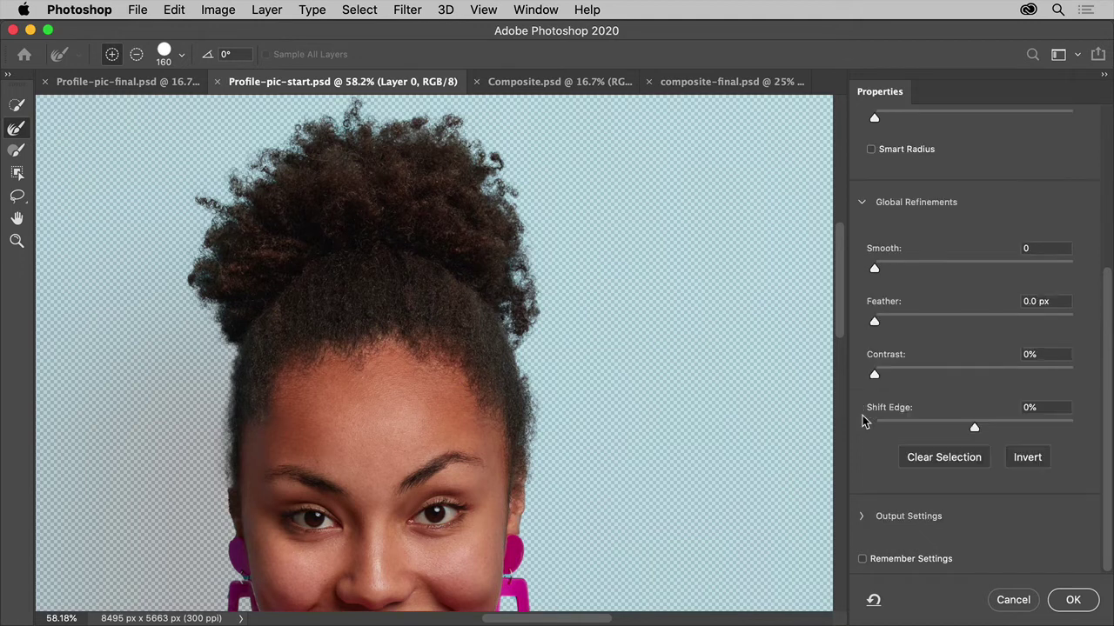
{"action": "left_click", "coordinate": [861, 516]}
{"action": "scroll", "coordinate": [990, 536], "scroll_direction": "down", "scroll_amount": 3}
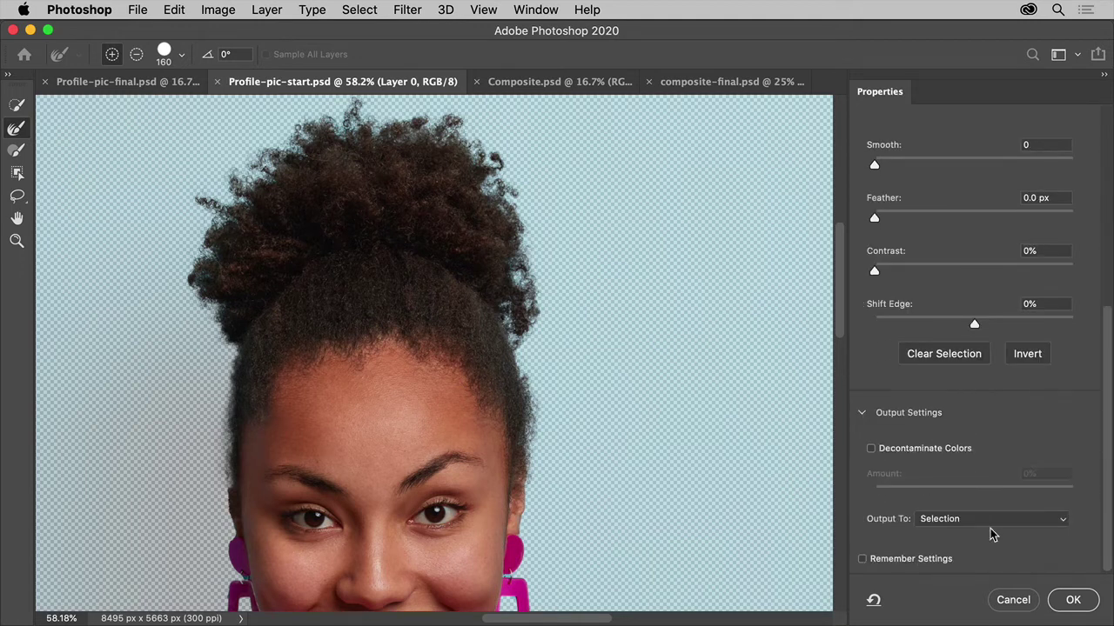
{"action": "left_click", "coordinate": [872, 450]}
{"action": "mouse_move", "coordinate": [1005, 495]}
{"action": "left_mouse_down"}
{"action": "mouse_move", "coordinate": [916, 496]}
{"action": "mouse_move", "coordinate": [1058, 508]}
{"action": "mouse_move", "coordinate": [1011, 494]}
{"action": "left_mouse_up"}
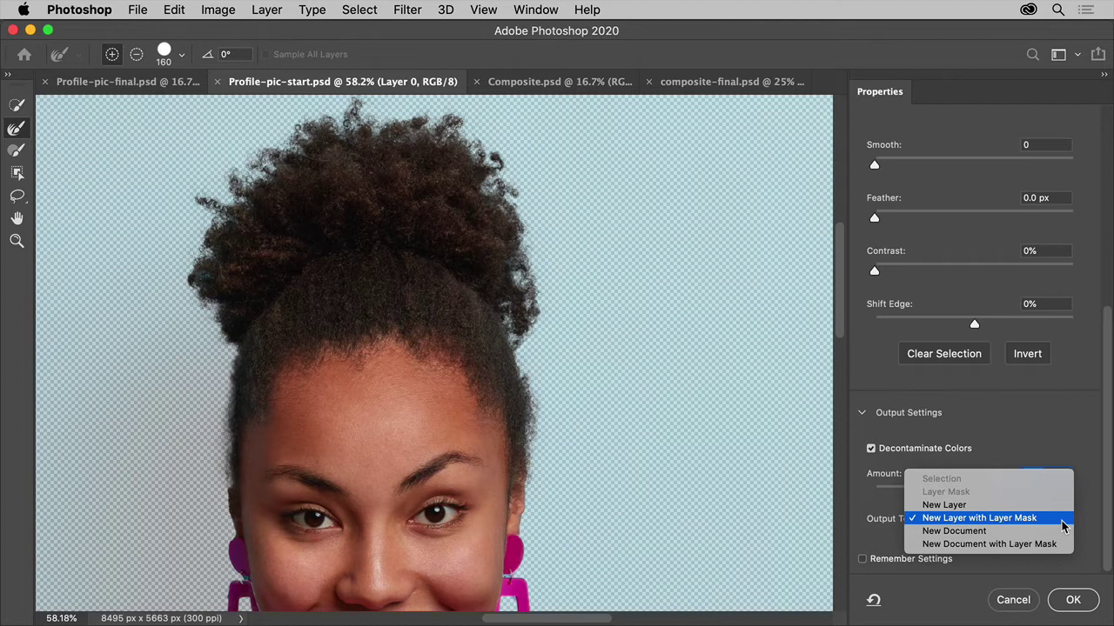
{"action": "left_click", "coordinate": [1061, 520]}
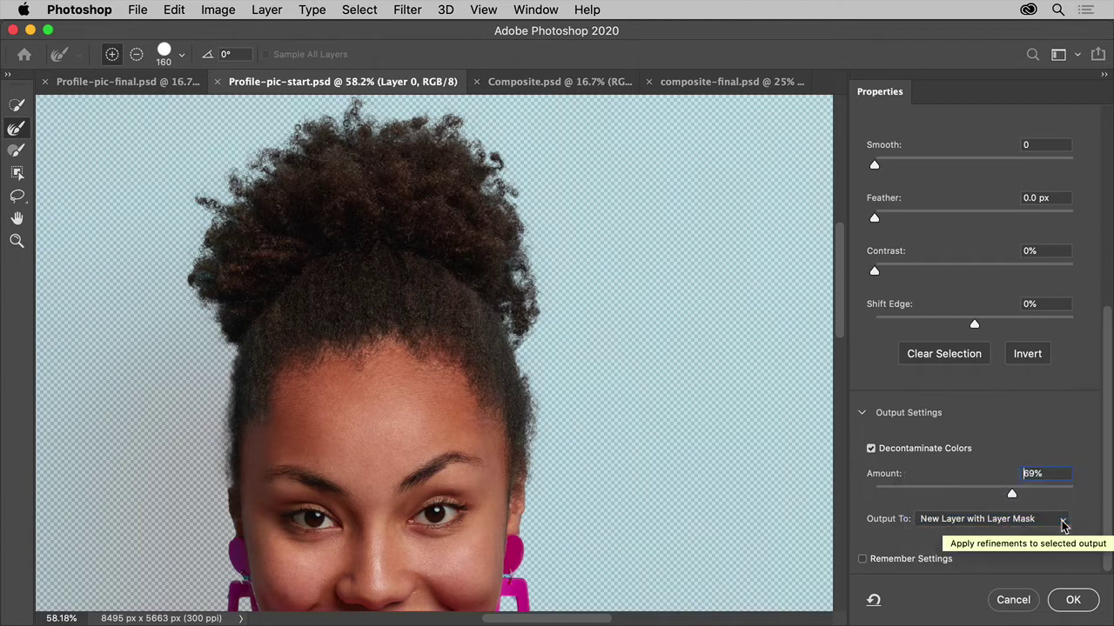
{"action": "left_click", "coordinate": [1073, 600]}
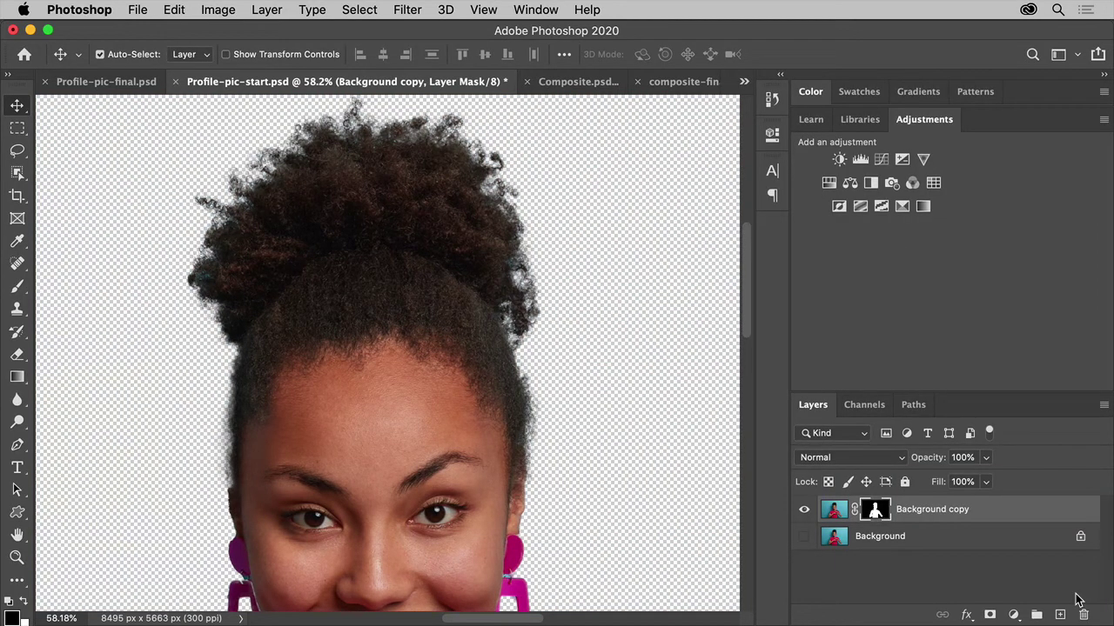
Fit the whole image on screen to inspect the masked Background copy cut-out.
{"action": "key", "text": "super+0"}
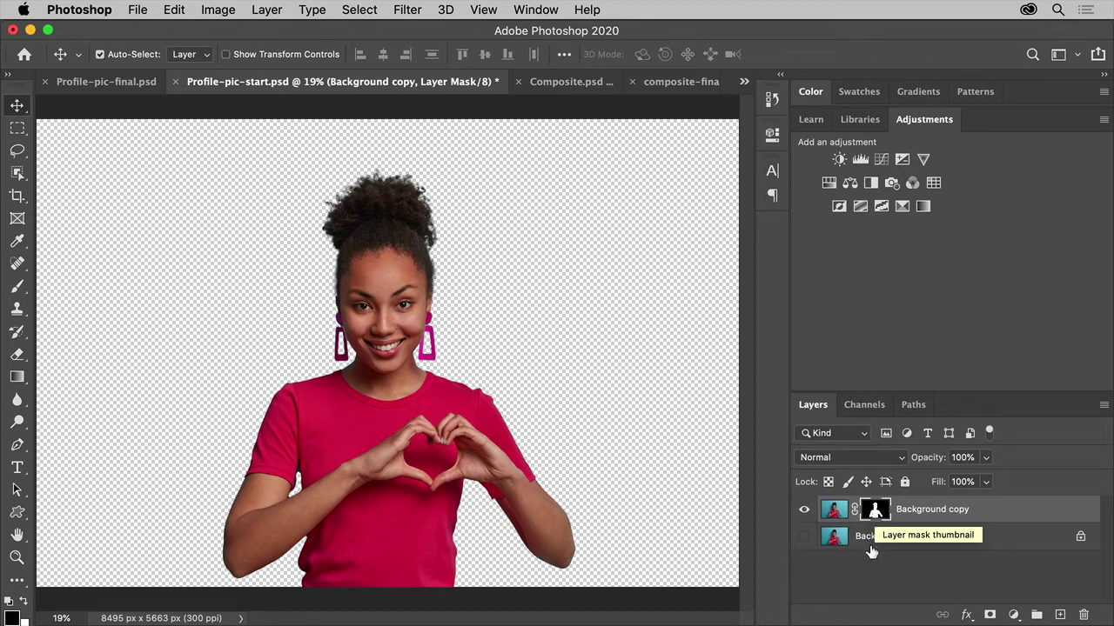
{"action": "key", "text": "super"}
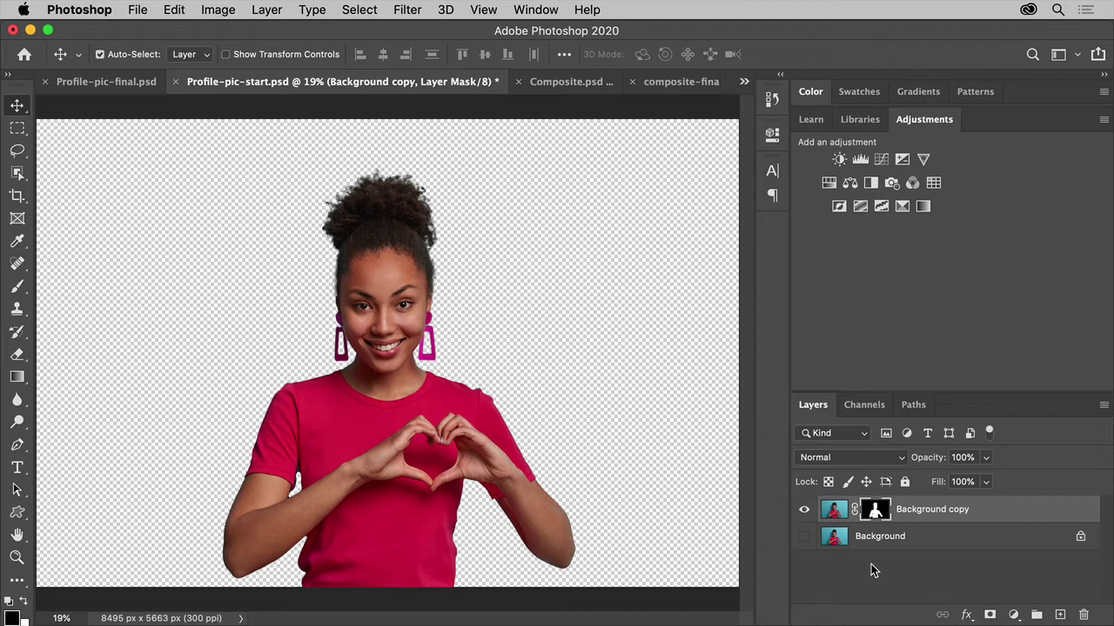
{"action": "key", "text": "super"}
{"action": "key", "text": "super"}
Add a #efd813 yellow Solid Color fill layer and move it beneath Background copy.
{"action": "left_click", "coordinate": [1012, 615]}
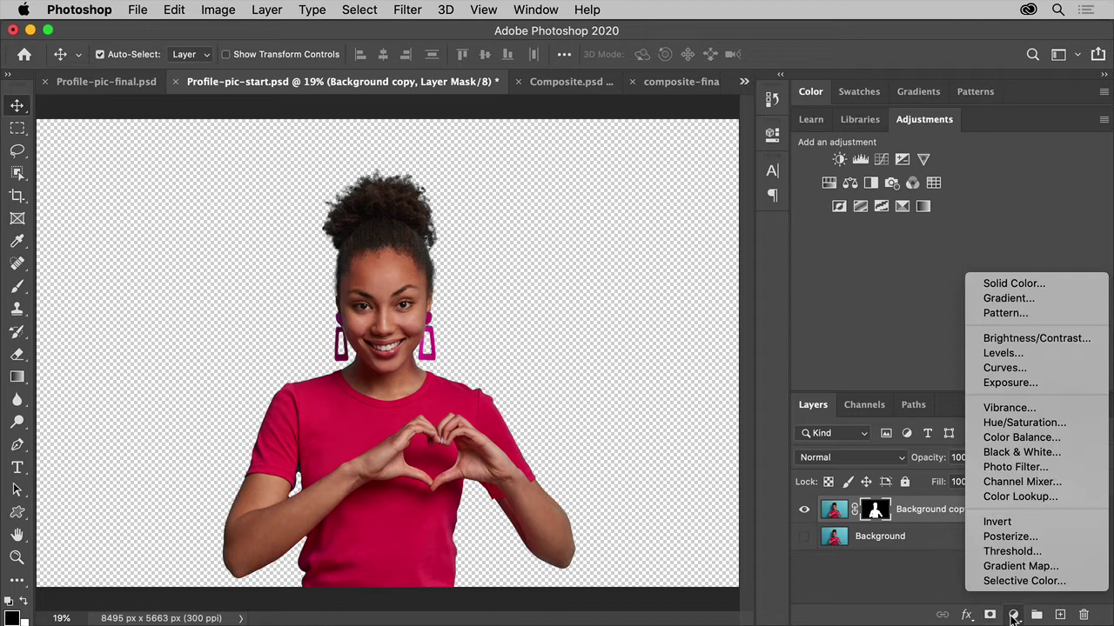
{"action": "left_click", "coordinate": [1051, 287]}
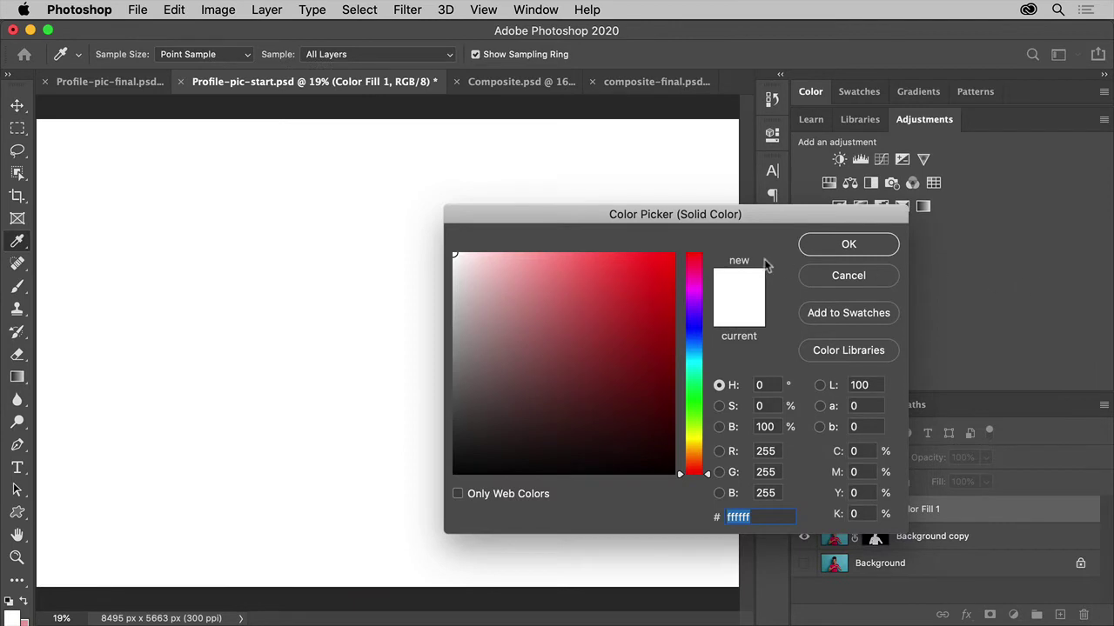
{"action": "left_click_drag", "start_coordinate": [586, 214], "coordinate": [657, 164]}
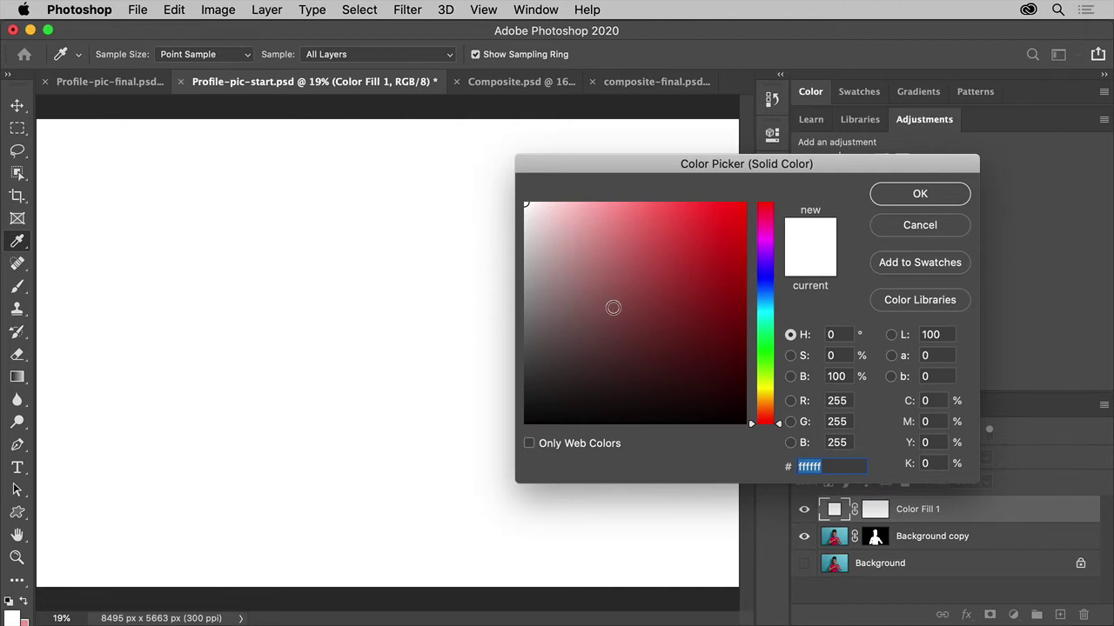
{"action": "left_click_drag", "start_coordinate": [642, 300], "coordinate": [736, 238]}
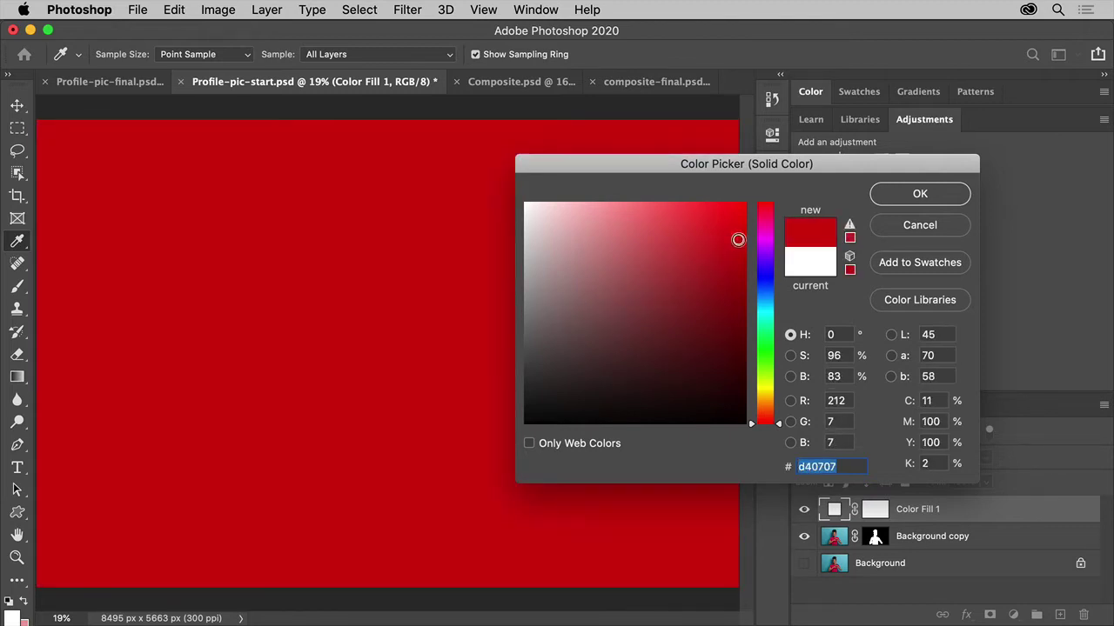
{"action": "left_click", "coordinate": [770, 292]}
{"action": "left_click_drag", "start_coordinate": [770, 294], "coordinate": [768, 391]}
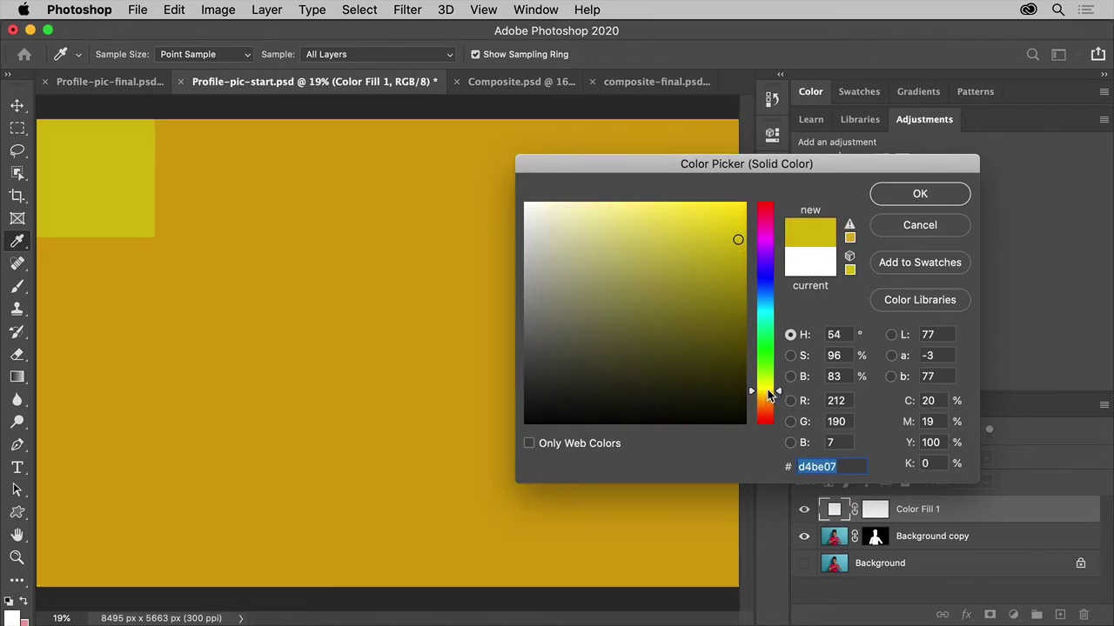
{"action": "left_click", "coordinate": [728, 216]}
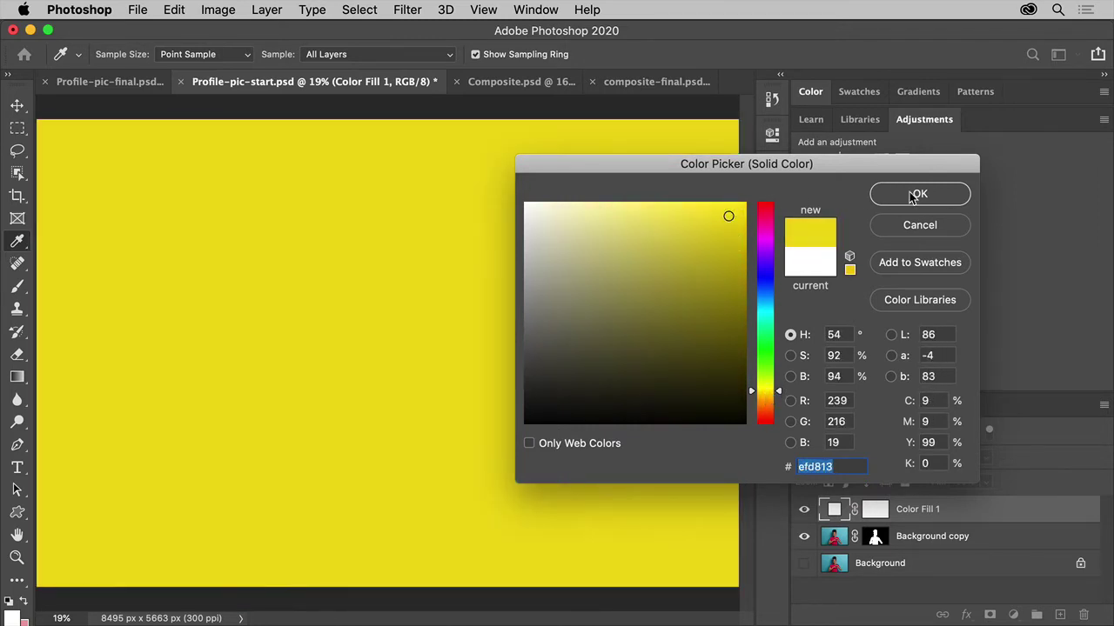
{"action": "left_click", "coordinate": [915, 195]}
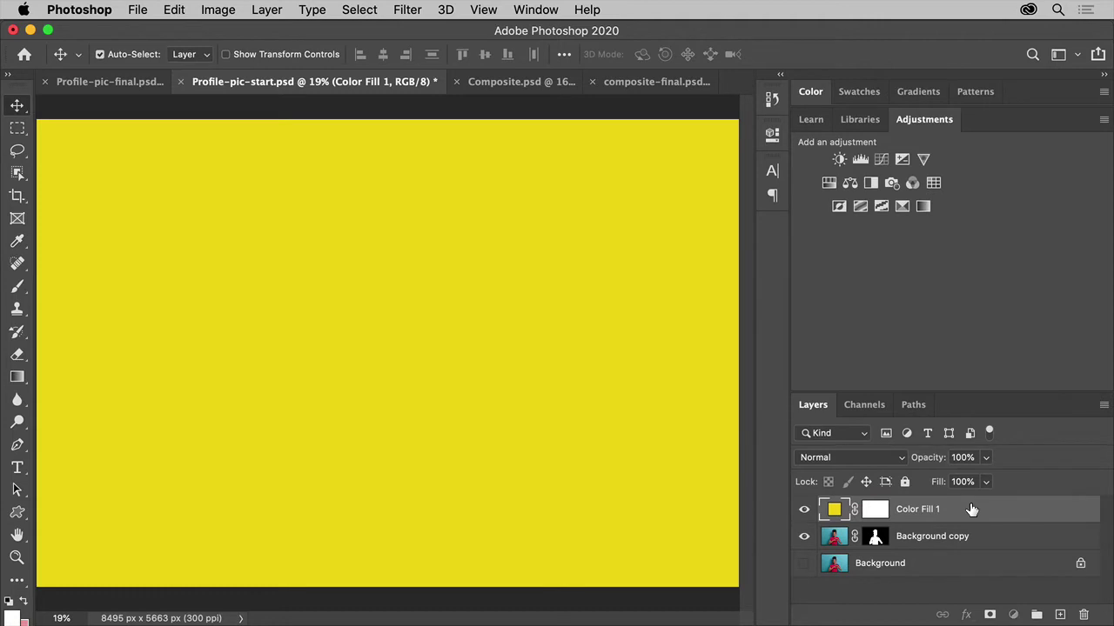
{"action": "left_click_drag", "start_coordinate": [972, 509], "coordinate": [969, 548]}
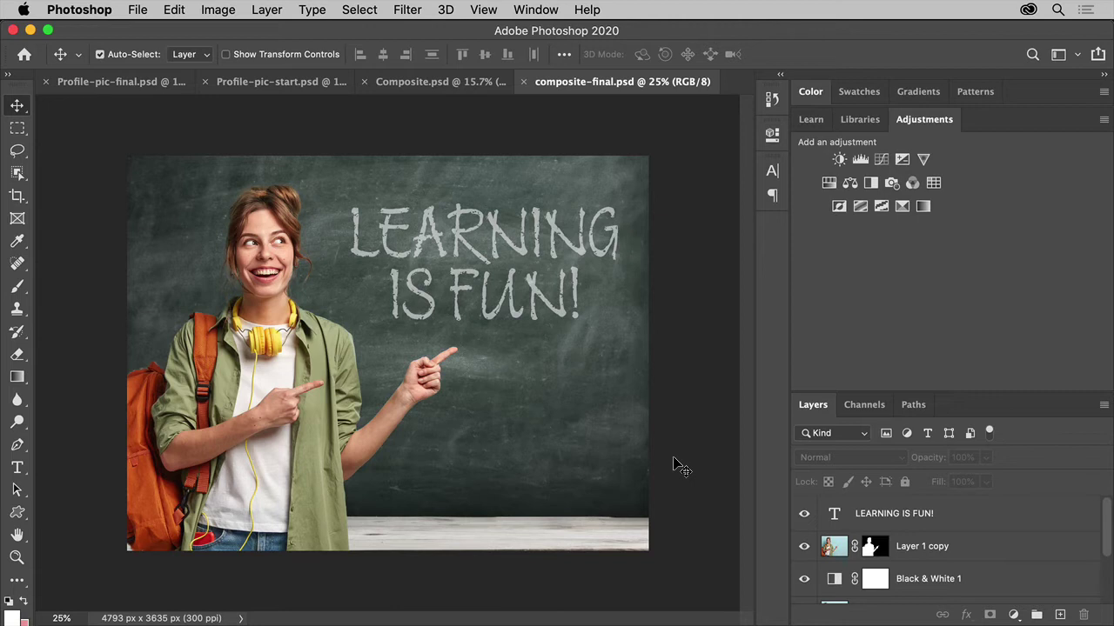
Compare the composite by toggling the original background and black-and-white layers, then switch to Composite.psd.
{"action": "left_click_drag", "start_coordinate": [865, 390], "coordinate": [873, 263]}
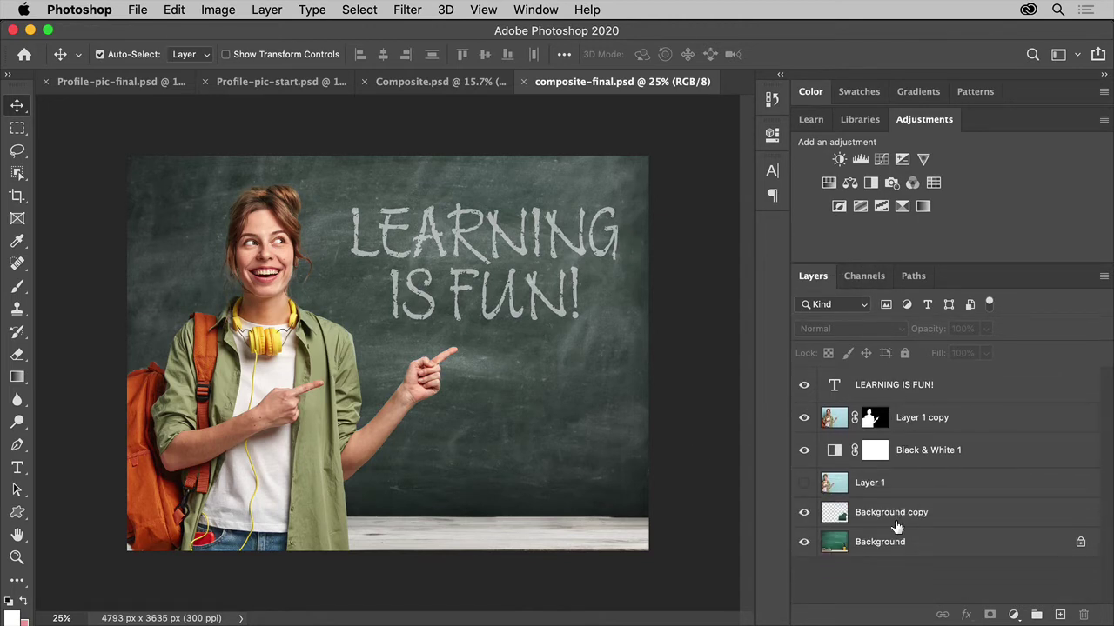
{"action": "left_click", "coordinate": [804, 513]}
{"action": "left_click", "coordinate": [804, 514]}
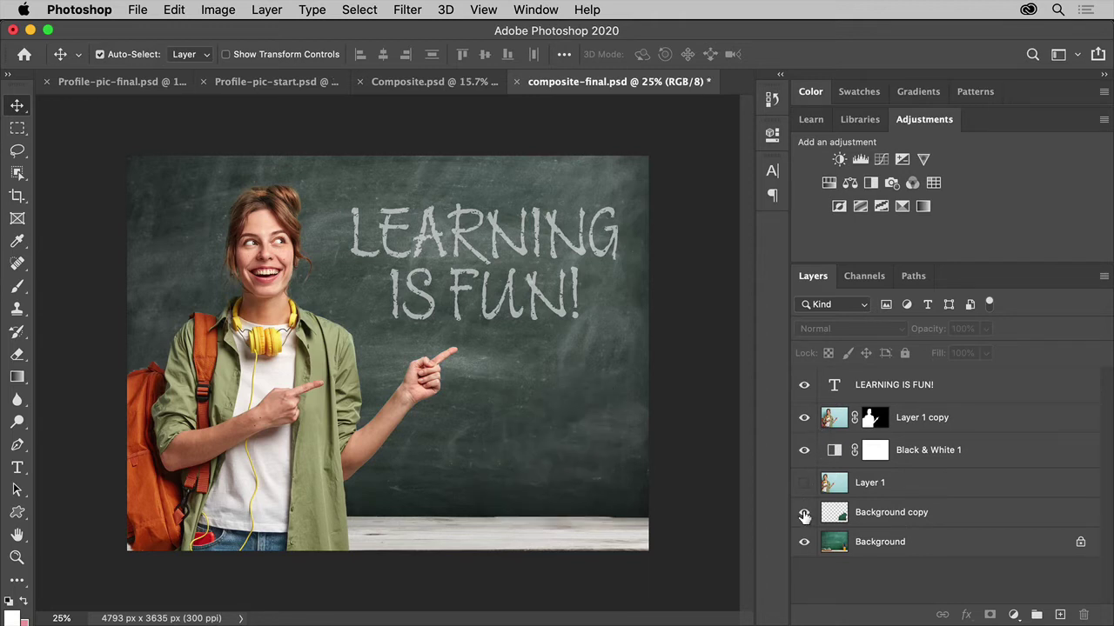
{"action": "left_click", "coordinate": [804, 450]}
{"action": "left_click", "coordinate": [805, 451]}
{"action": "left_click", "coordinate": [419, 82]}
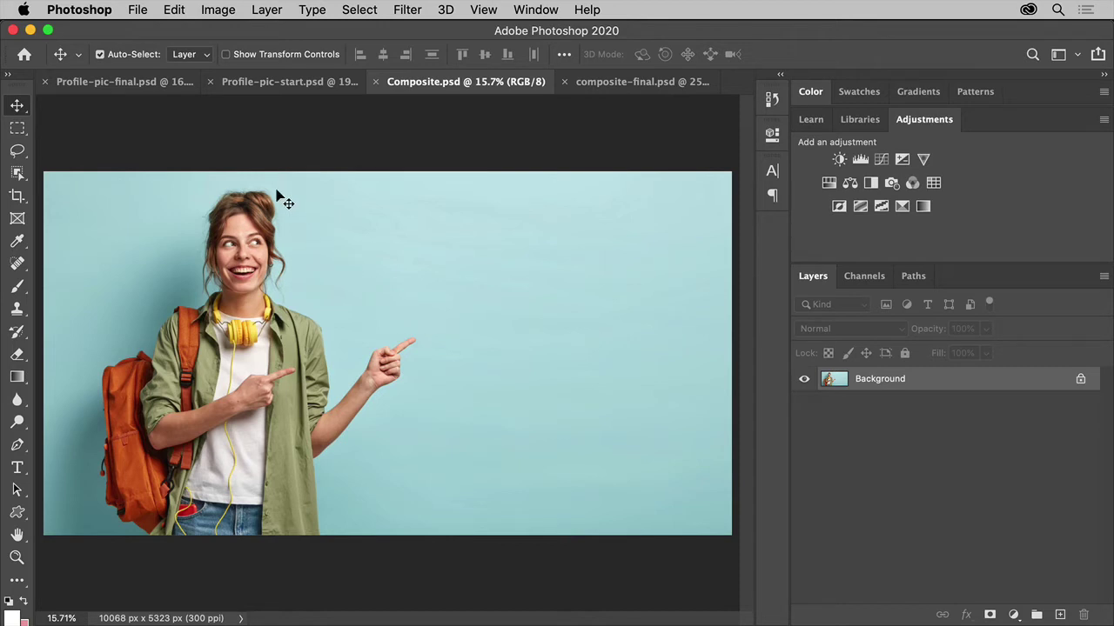
Place the chalkboard stock JPEG into Composite as an embedded layer.
{"action": "left_click", "coordinate": [140, 12]}
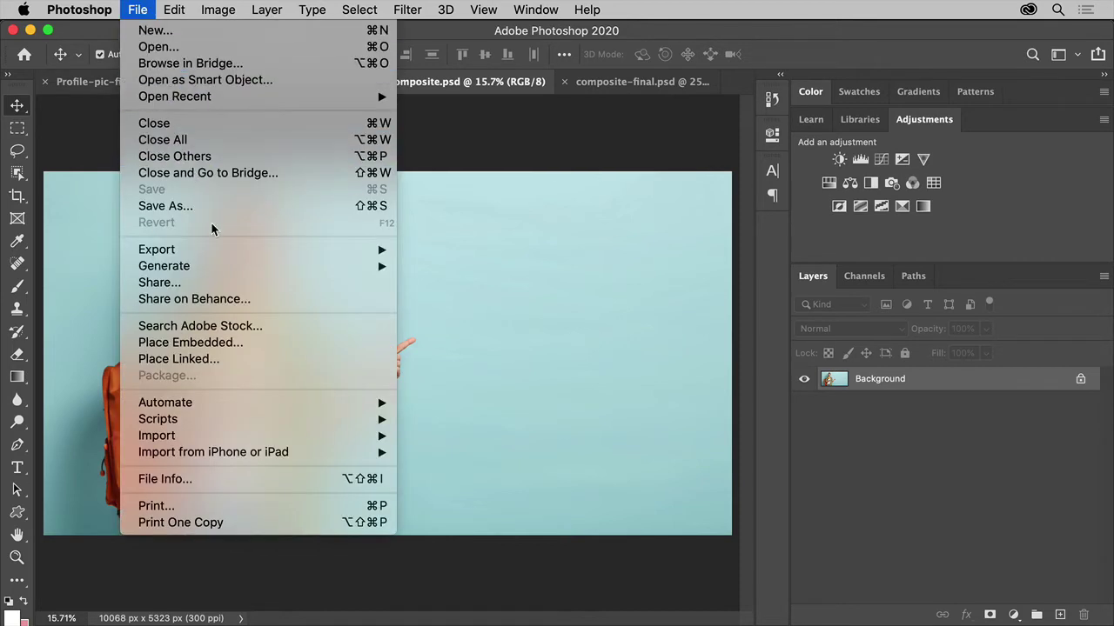
{"action": "left_click", "coordinate": [250, 344]}
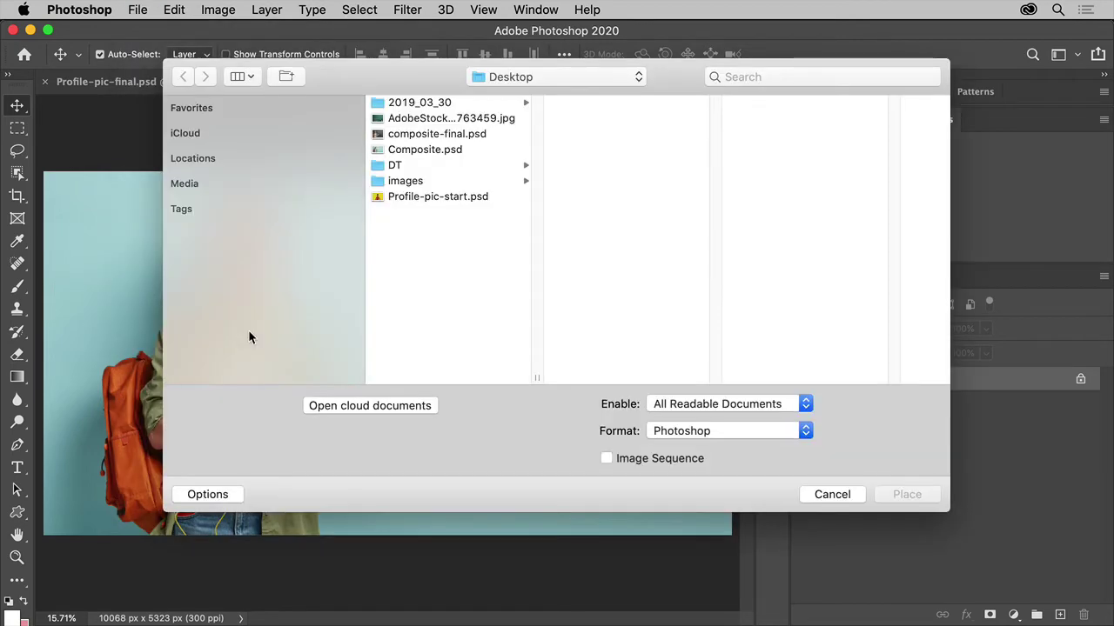
{"action": "left_click", "coordinate": [427, 121]}
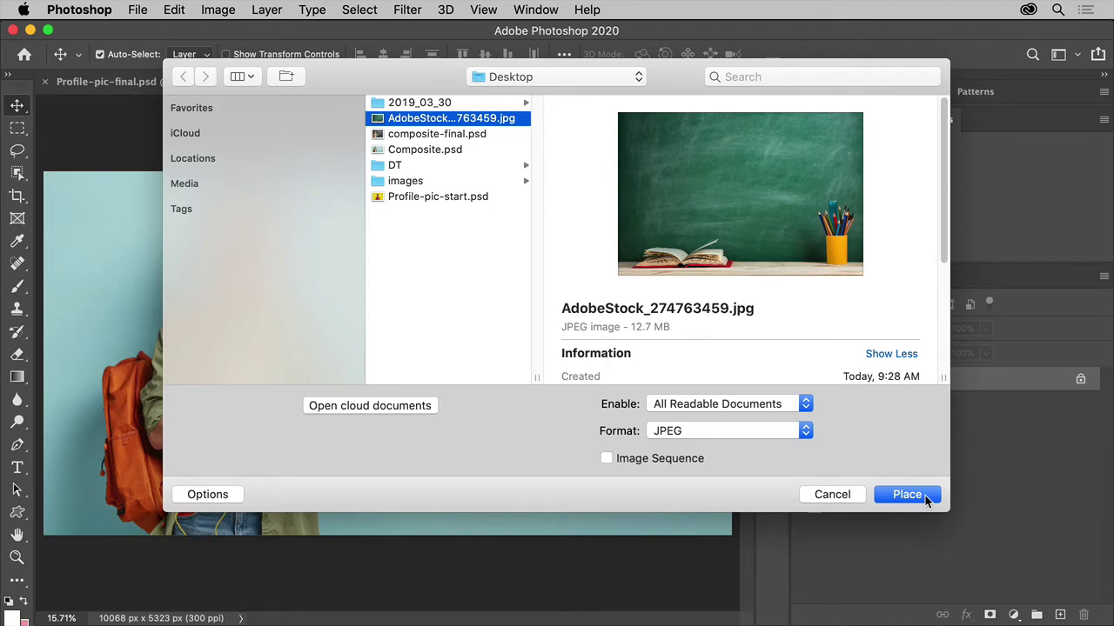
{"action": "left_click", "coordinate": [907, 495]}
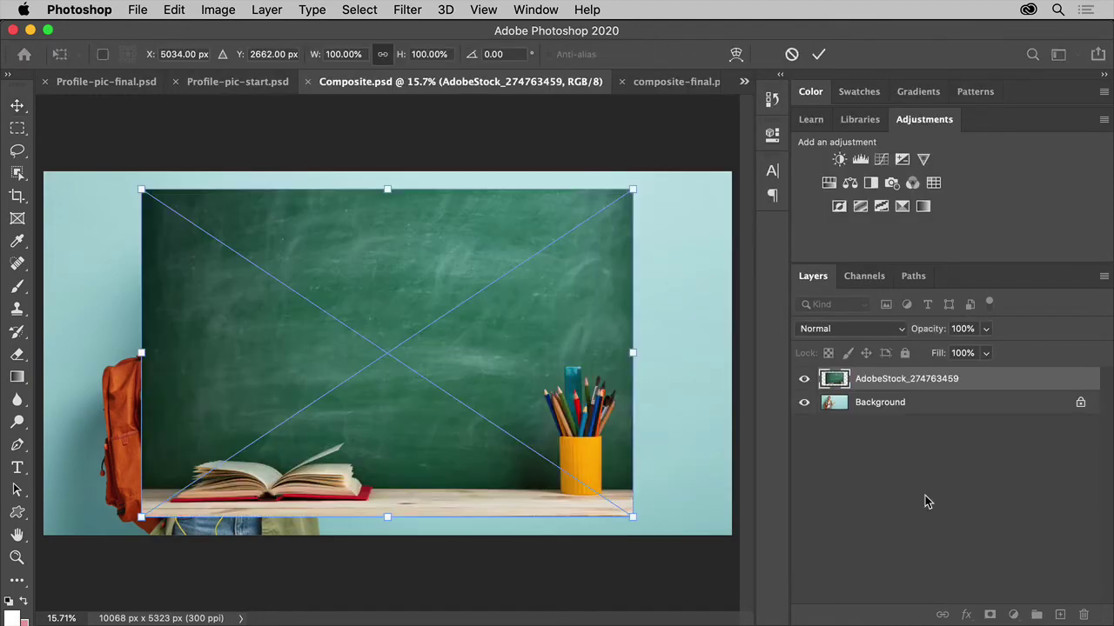
Scale the chalkboard to 122%, unlock the woman's photo as Layer 0, and stack the chalkboard beneath it.
{"action": "left_click_drag", "start_coordinate": [633, 516], "coordinate": [728, 589]}
{"action": "left_click_drag", "start_coordinate": [597, 489], "coordinate": [547, 441]}
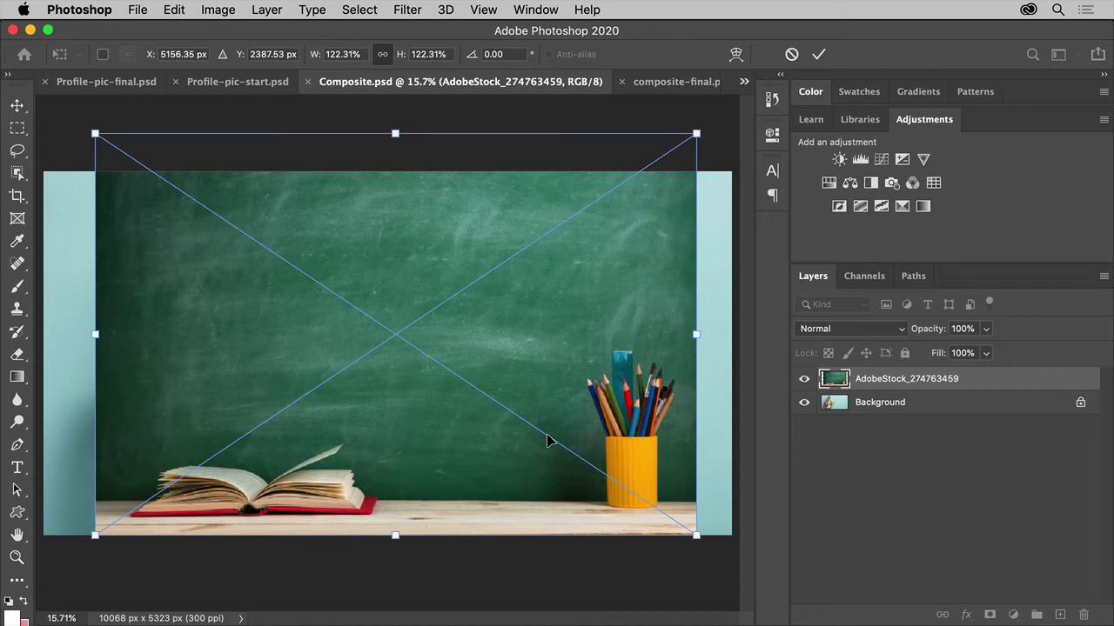
{"action": "key", "text": "Return"}
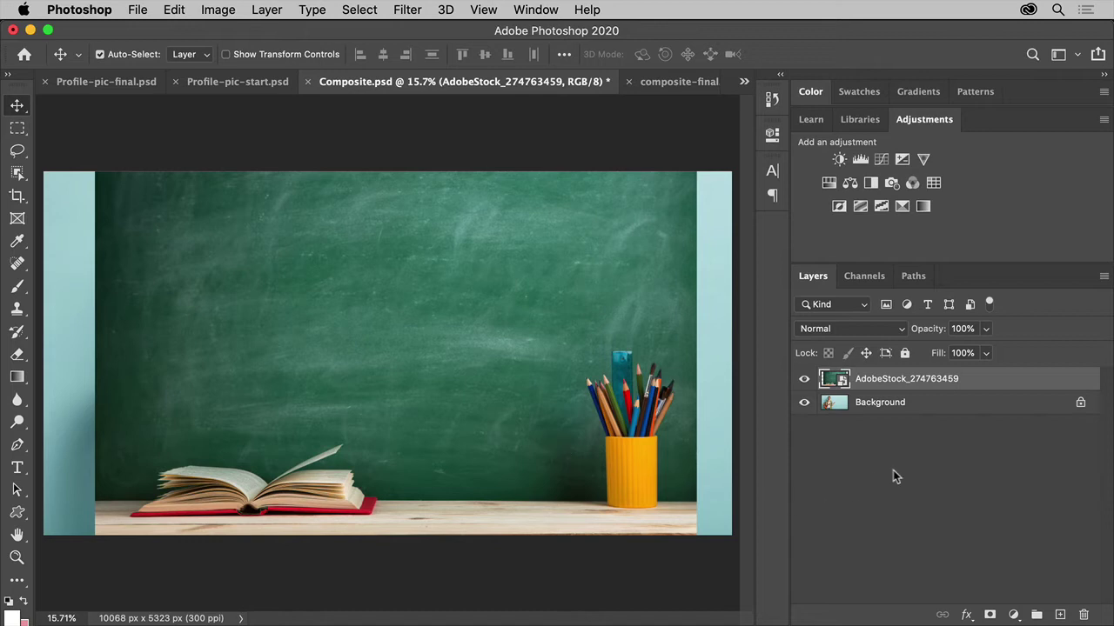
{"action": "left_click", "coordinate": [1080, 406]}
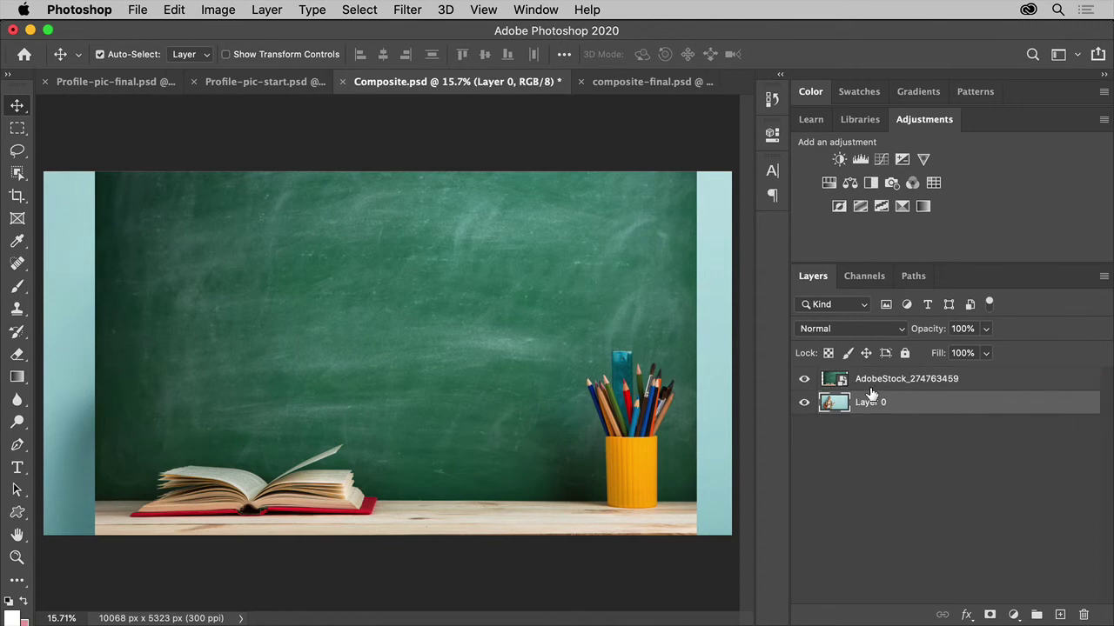
{"action": "left_click_drag", "start_coordinate": [875, 385], "coordinate": [879, 419]}
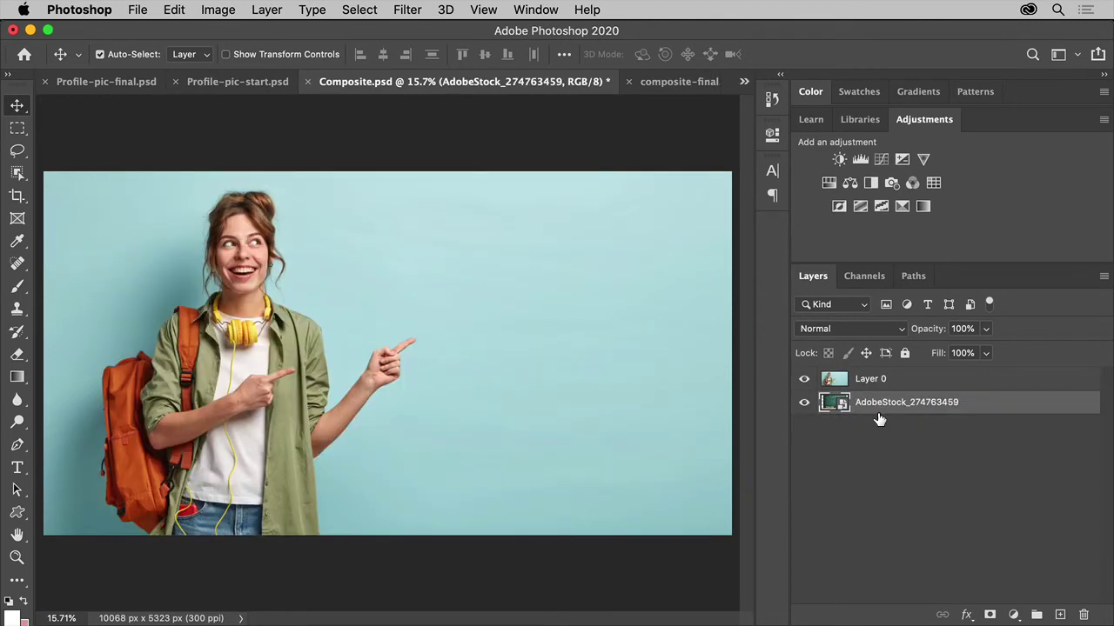
Target the woman's photo layer and select her automatically with Select Subject.
{"action": "left_click", "coordinate": [833, 377]}
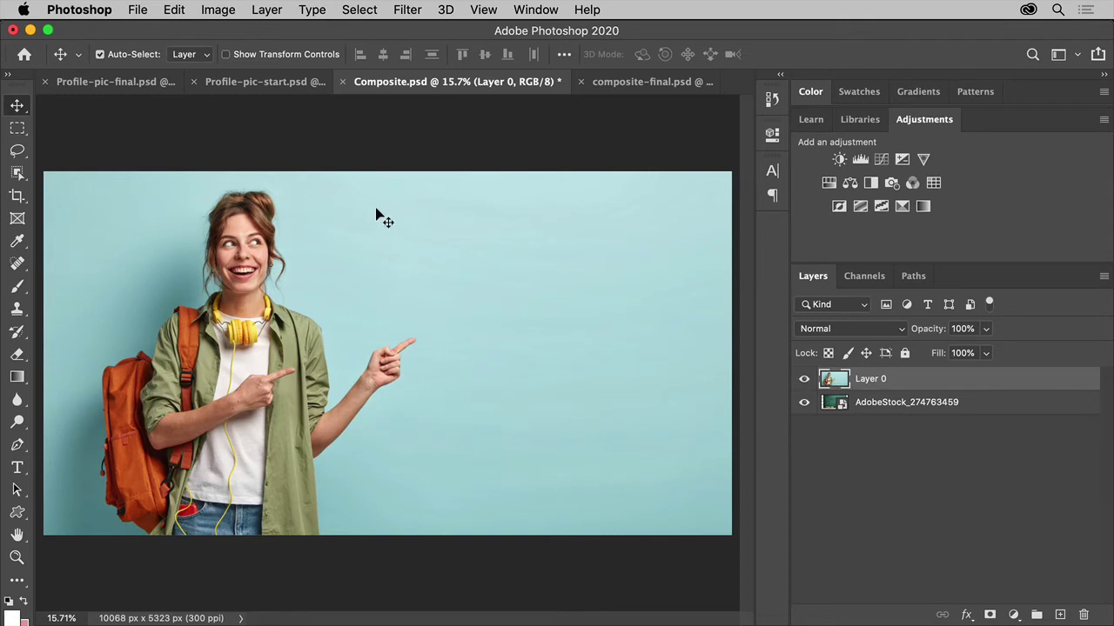
{"action": "left_click", "coordinate": [359, 12]}
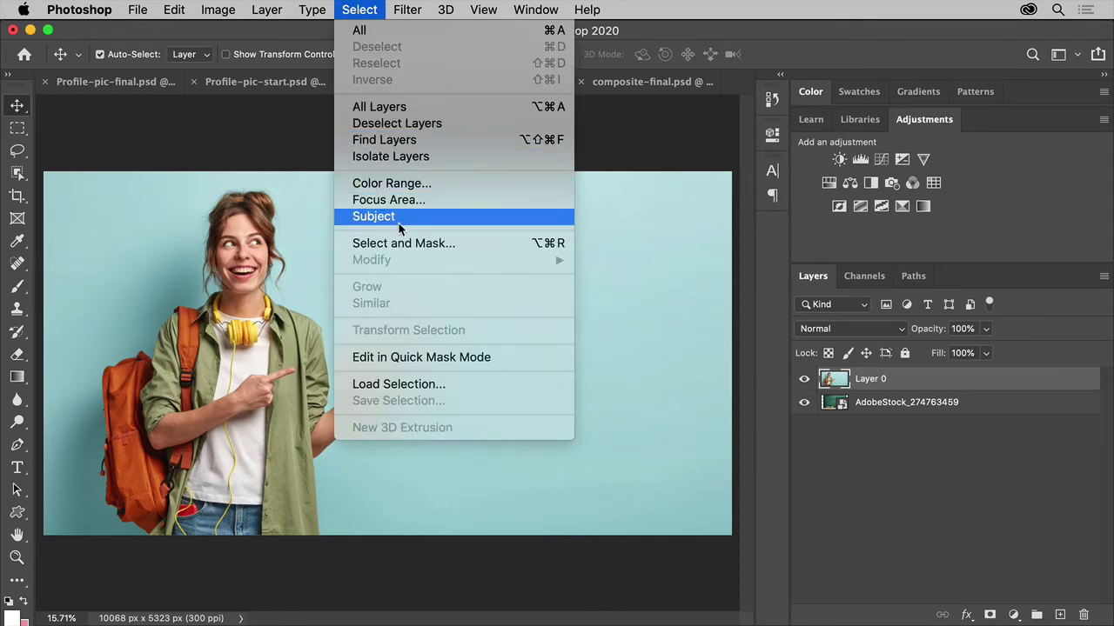
{"action": "left_click", "coordinate": [374, 216]}
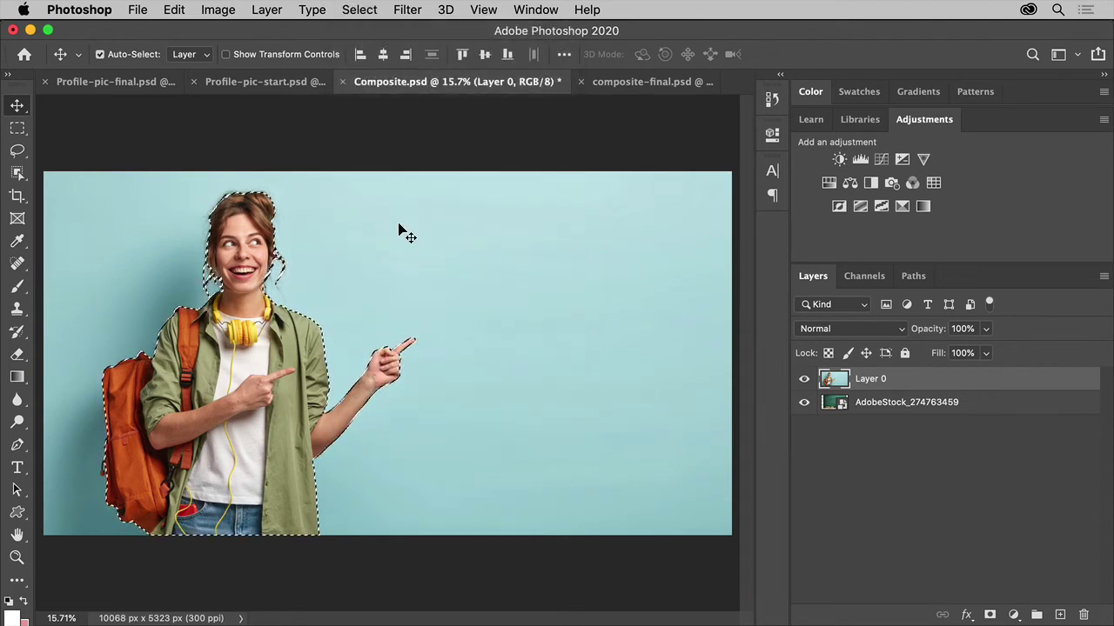
Refine the selection in Select and Mask with Decontaminate Colors at 65%, output to New Layer with Layer Mask.
{"action": "left_click", "coordinate": [364, 11]}
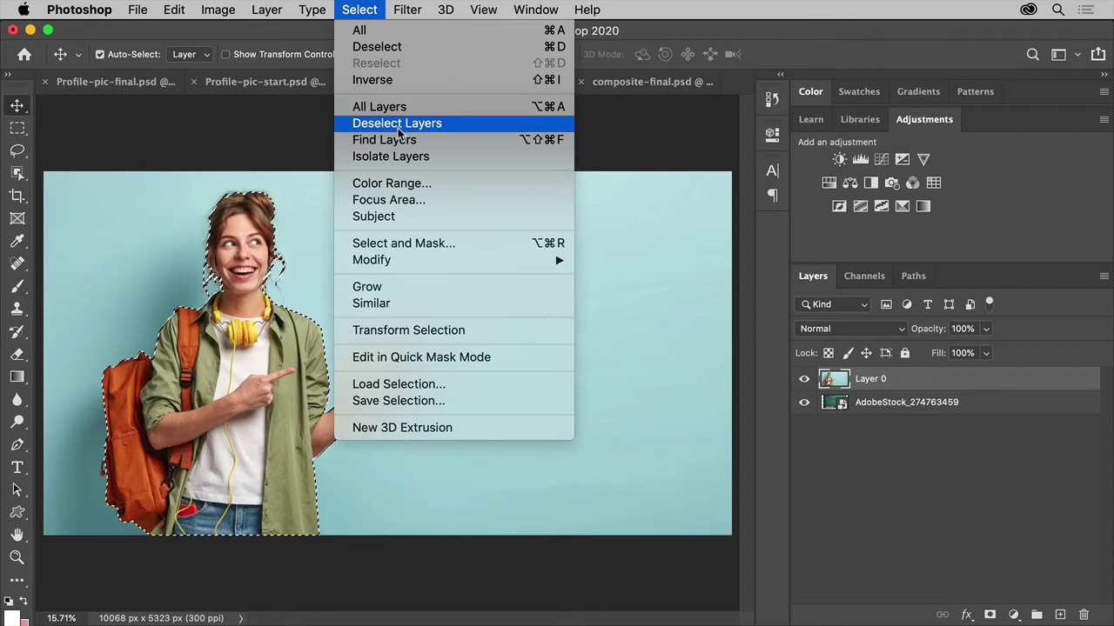
{"action": "left_click", "coordinate": [455, 243]}
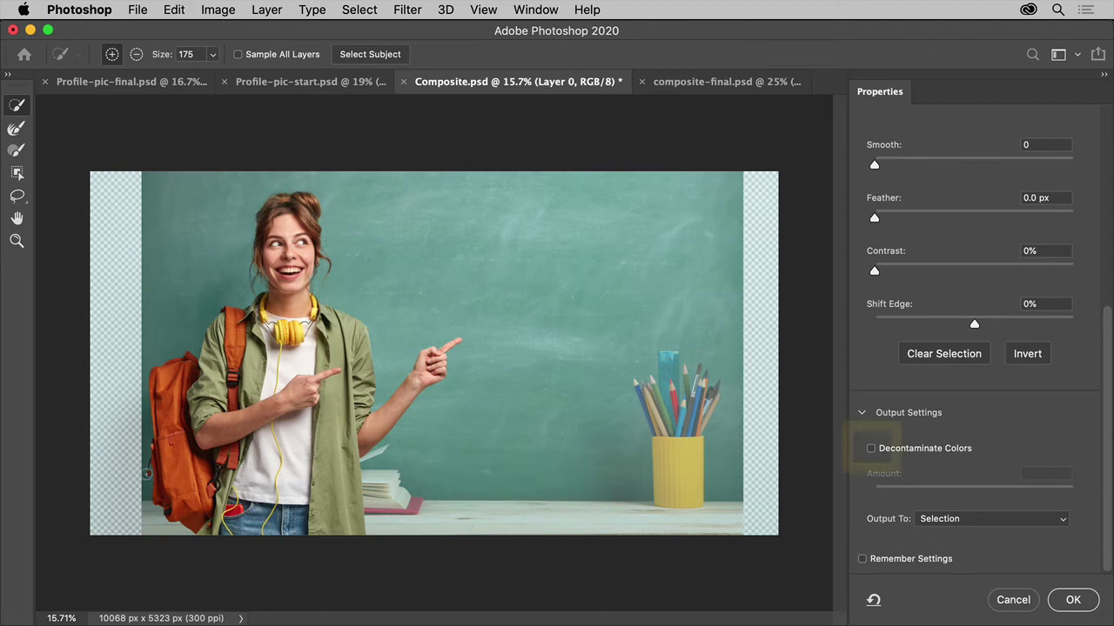
{"action": "left_click", "coordinate": [870, 449]}
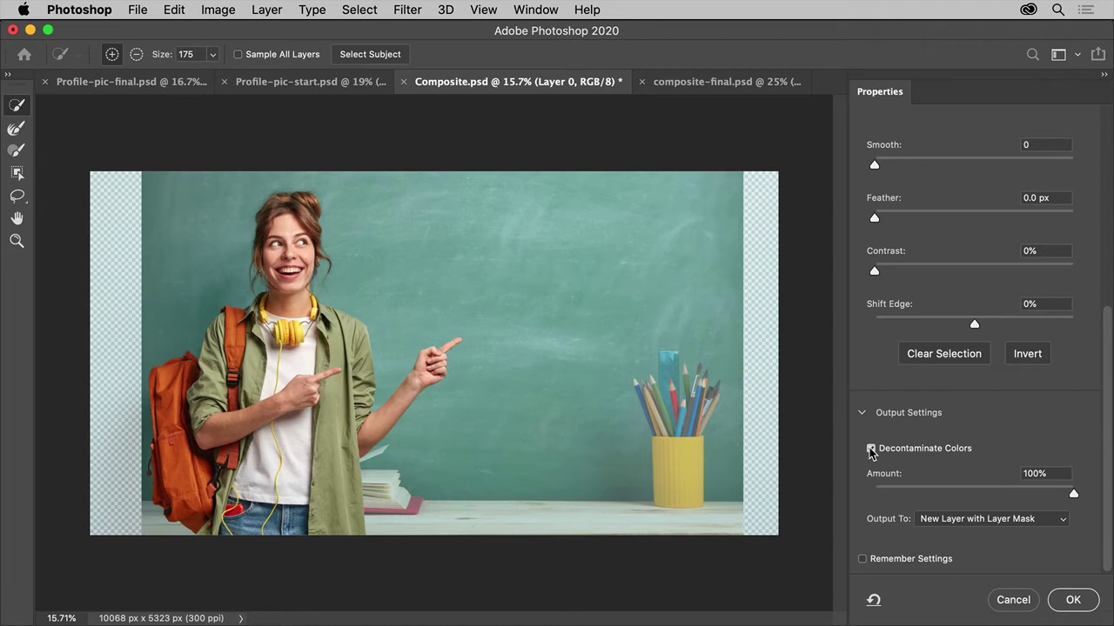
{"action": "left_click", "coordinate": [1005, 493]}
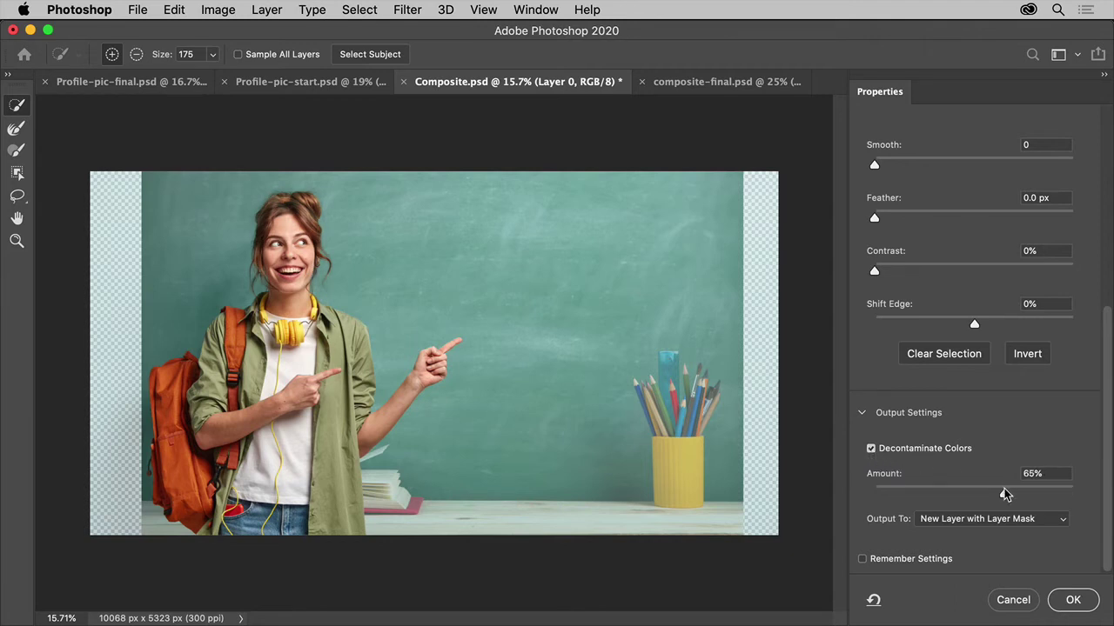
{"action": "left_click", "coordinate": [1060, 521]}
{"action": "left_click", "coordinate": [1061, 519]}
{"action": "left_click", "coordinate": [1080, 604]}
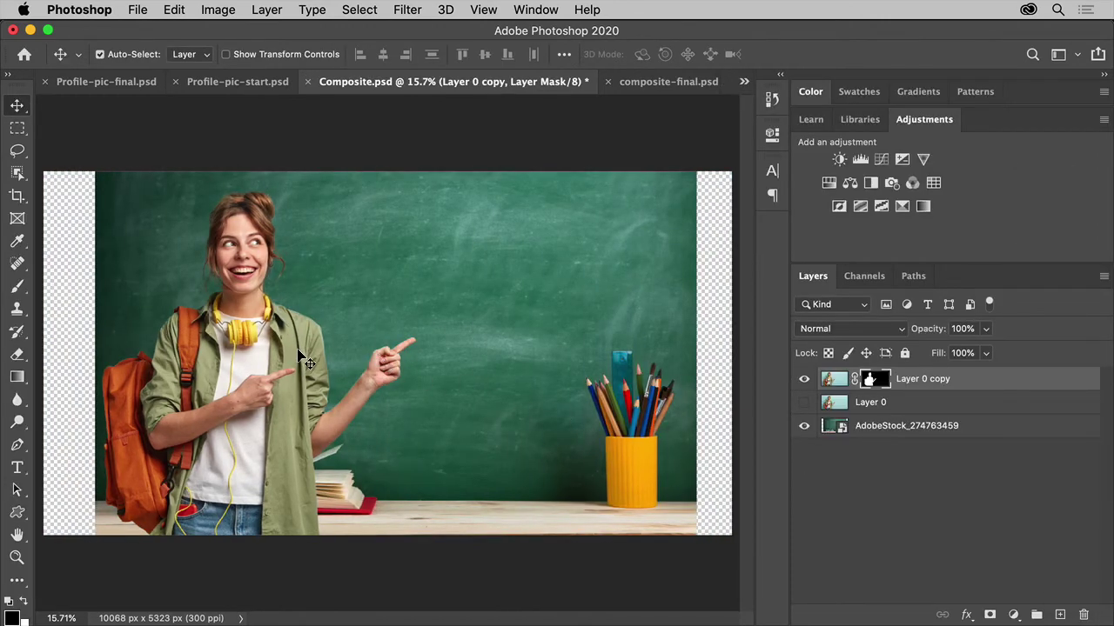
Move the masked Layer 0 copy of the woman further right and pick the Crop tool.
{"action": "left_click_drag", "start_coordinate": [303, 358], "coordinate": [353, 352]}
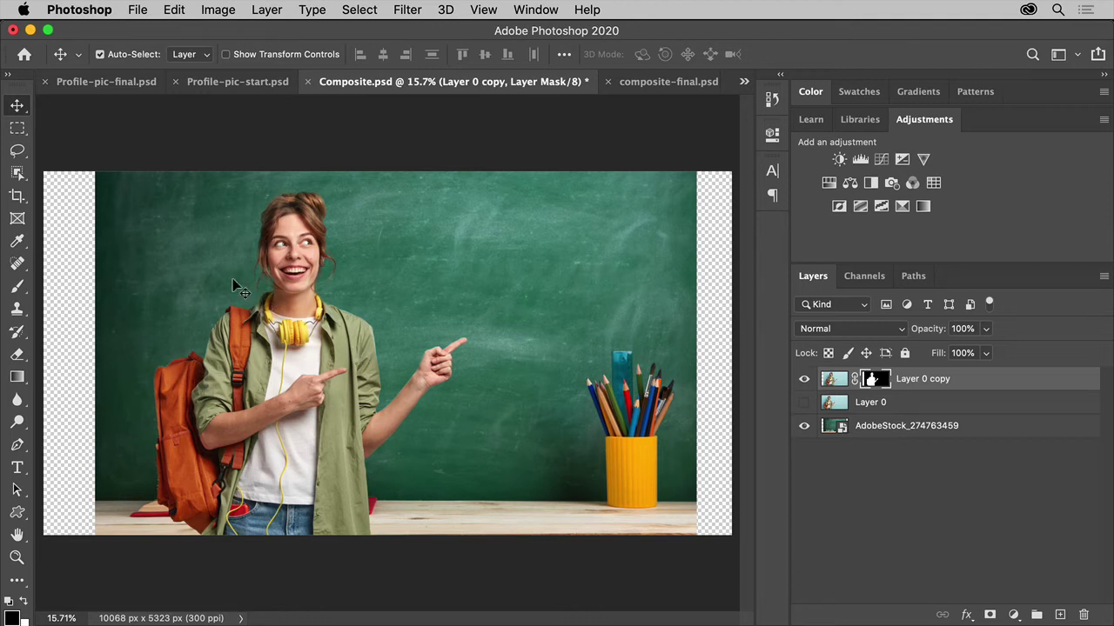
{"action": "left_click", "coordinate": [17, 197]}
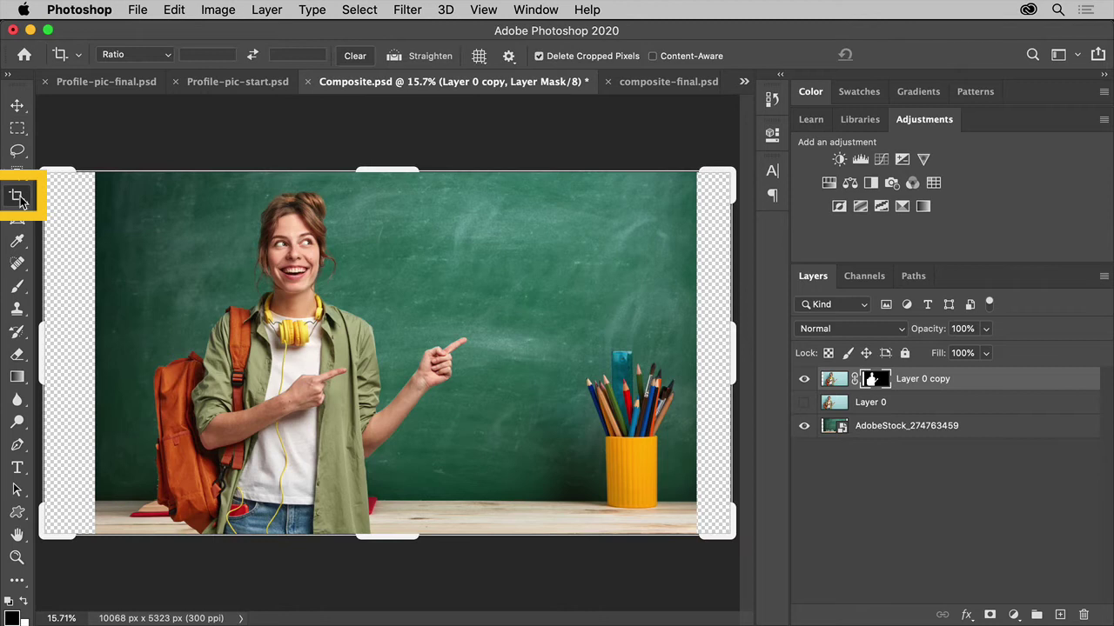
Crop to 650 × 450 px at 72 ppi framing the woman and pencil cup, then view at 200%.
{"action": "left_click", "coordinate": [167, 58]}
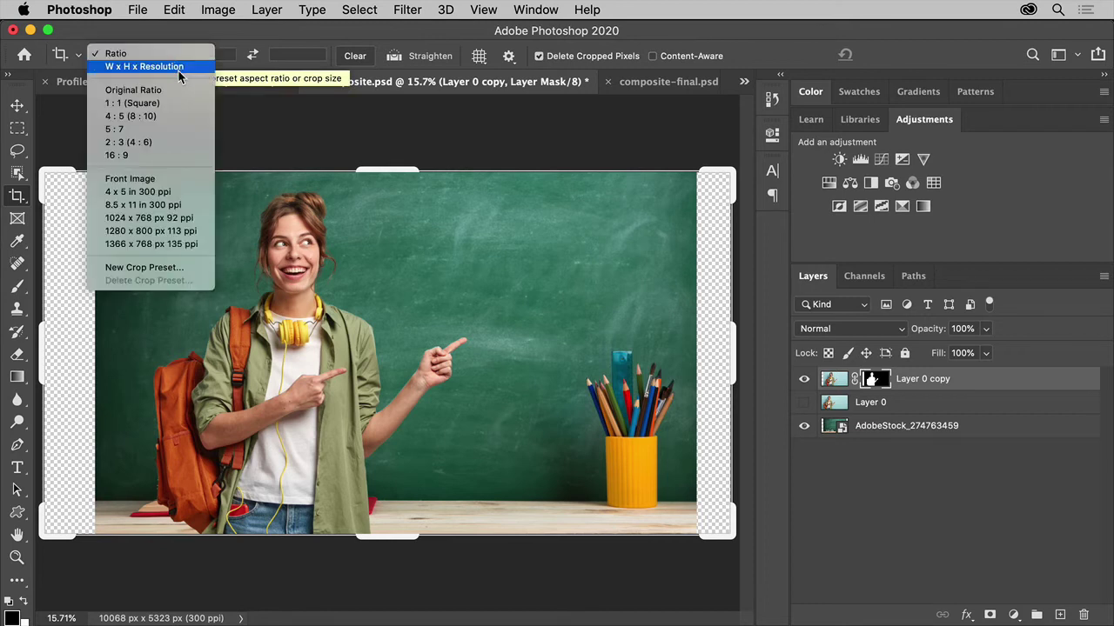
{"action": "left_click", "coordinate": [178, 70]}
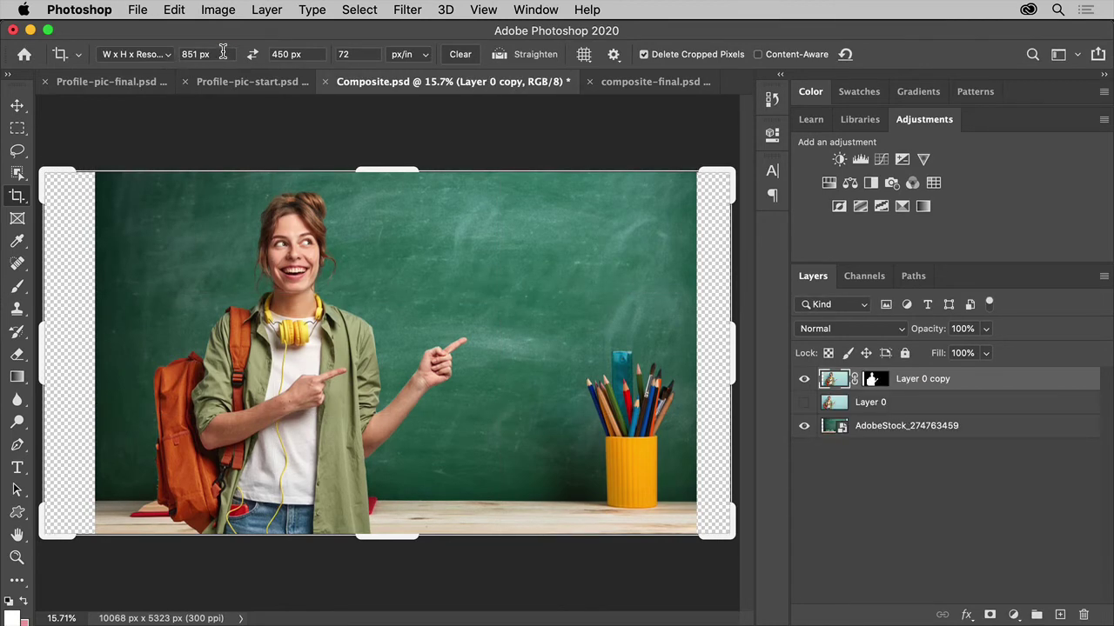
{"action": "left_click", "coordinate": [179, 54]}
{"action": "type", "text": "650"}
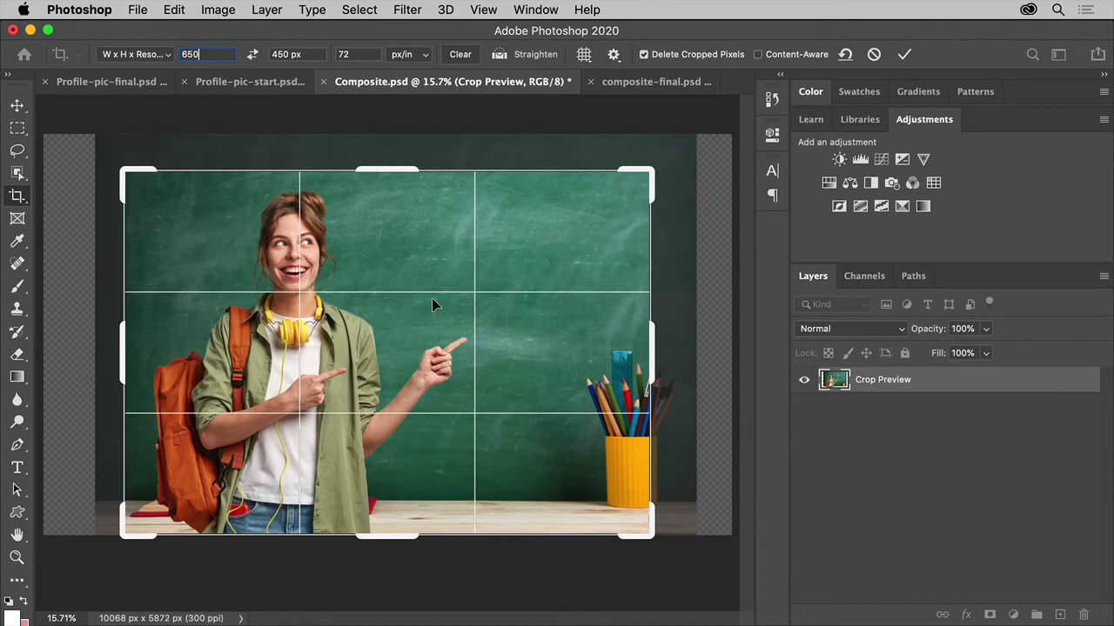
{"action": "left_click", "coordinate": [356, 54]}
{"action": "left_click_drag", "start_coordinate": [445, 267], "coordinate": [406, 263]}
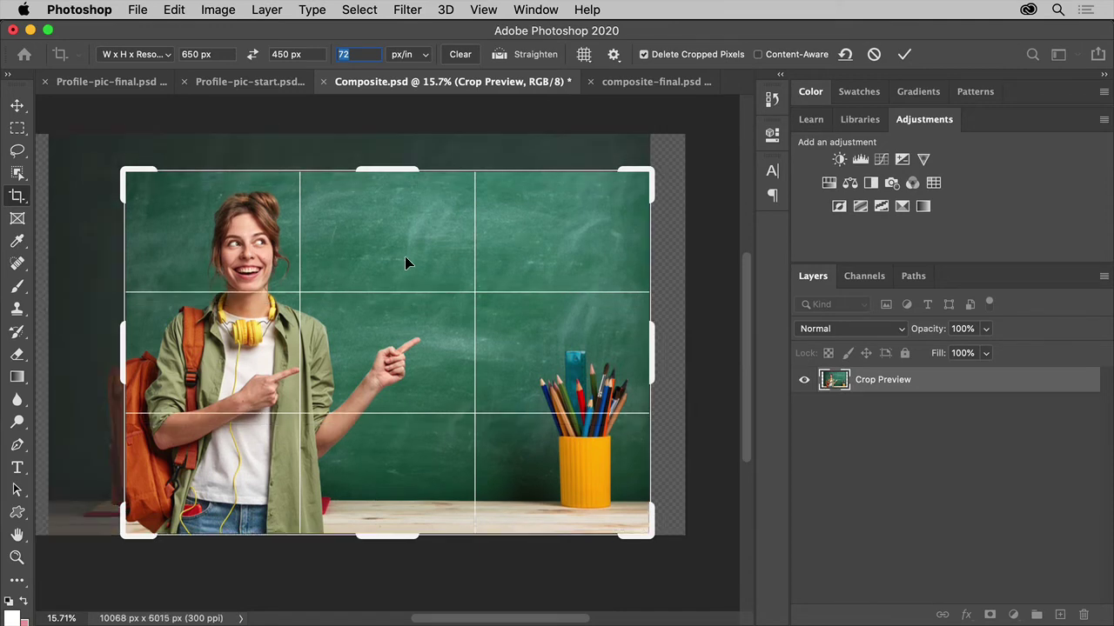
{"action": "key", "text": "Return"}
{"action": "key", "text": "Return"}
{"action": "key", "text": "super+0"}
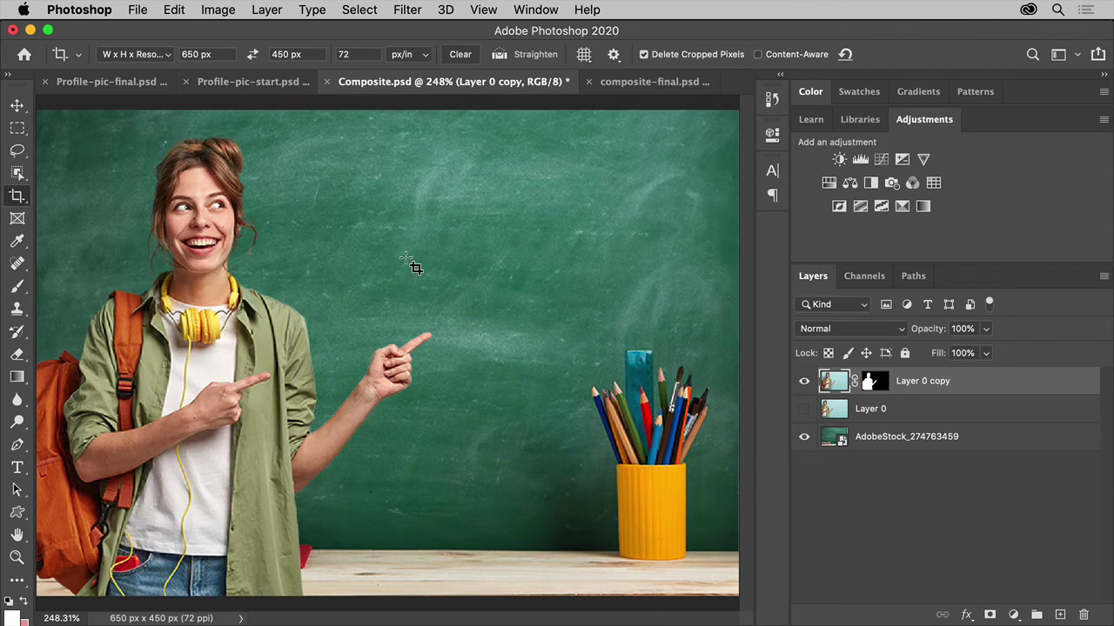
{"action": "key", "text": "super+minus"}
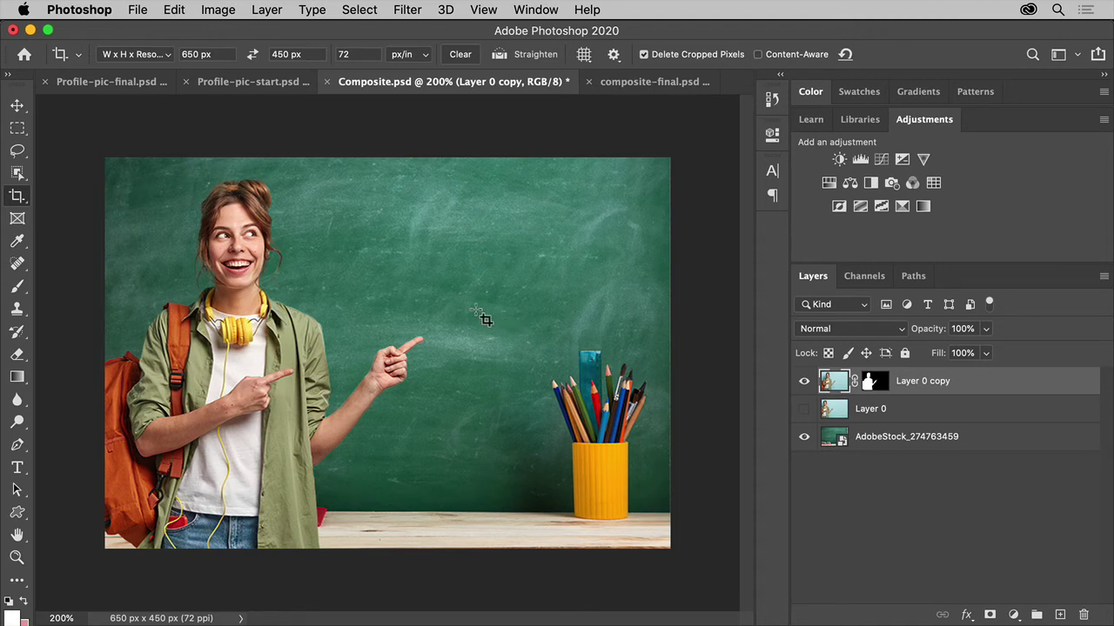
On the chalkboard layer, select the pencil cup with the Object Selection tool.
{"action": "left_click", "coordinate": [907, 442]}
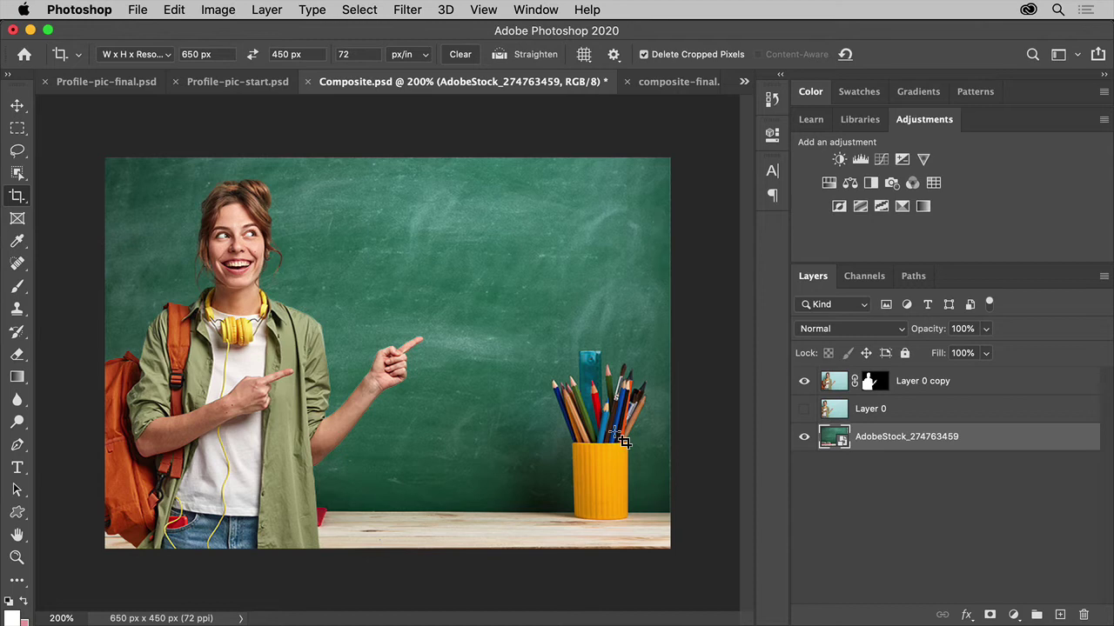
{"action": "left_click", "coordinate": [18, 175]}
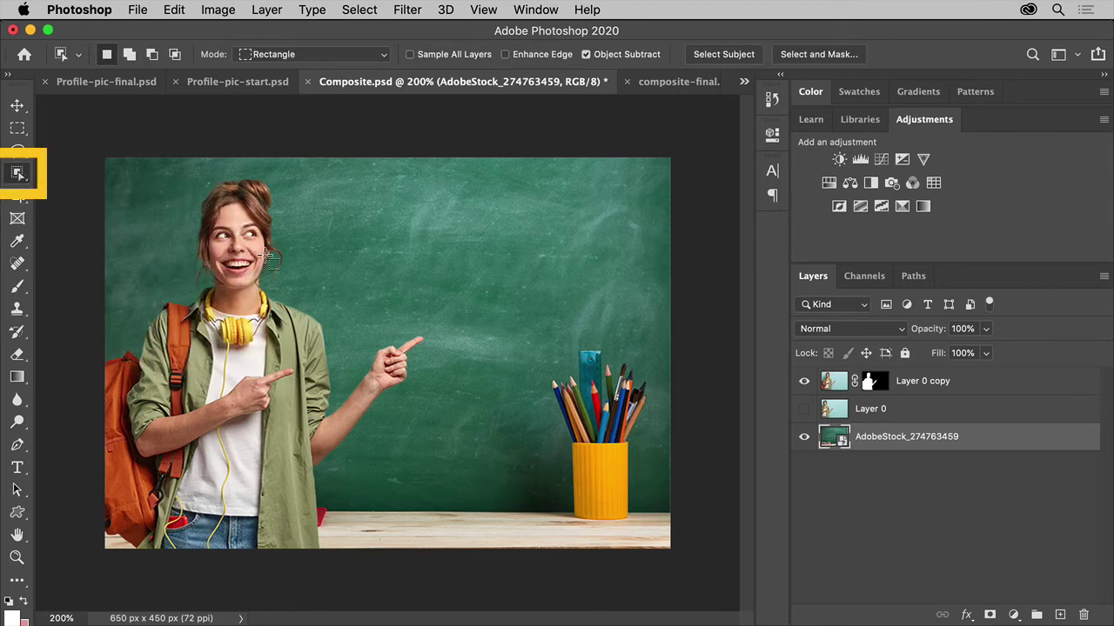
{"action": "mouse_move", "coordinate": [522, 326]}
{"action": "left_mouse_down"}
{"action": "mouse_move", "coordinate": [645, 488]}
{"action": "mouse_move", "coordinate": [661, 534]}
{"action": "left_mouse_up"}
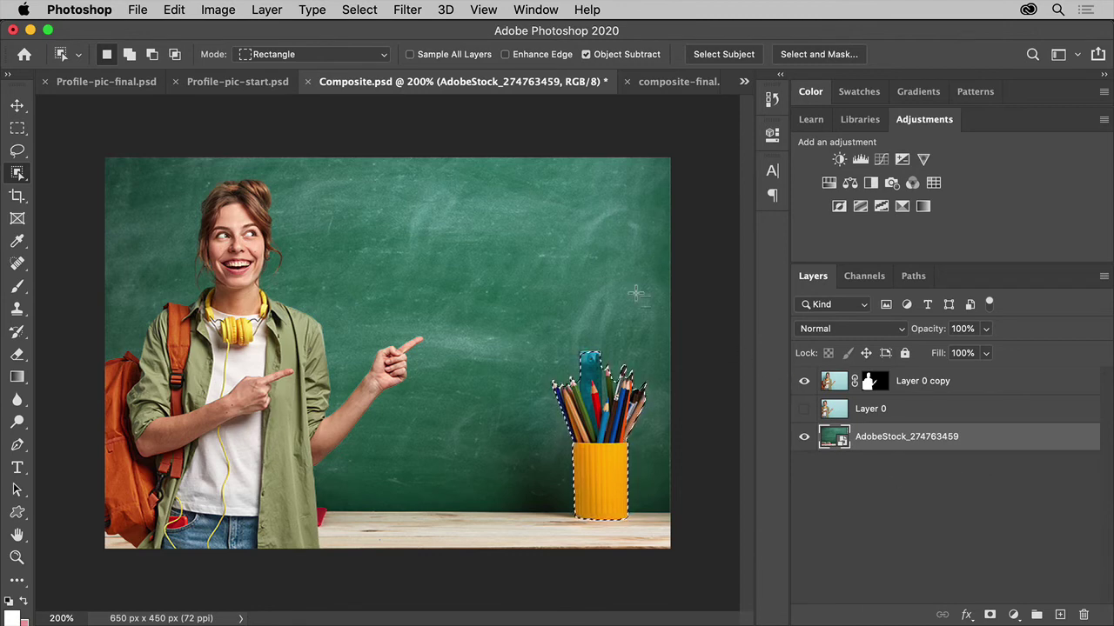
Convert the chalkboard photo layer into the locked Background layer via Background from Layer.
{"action": "left_click", "coordinate": [273, 13]}
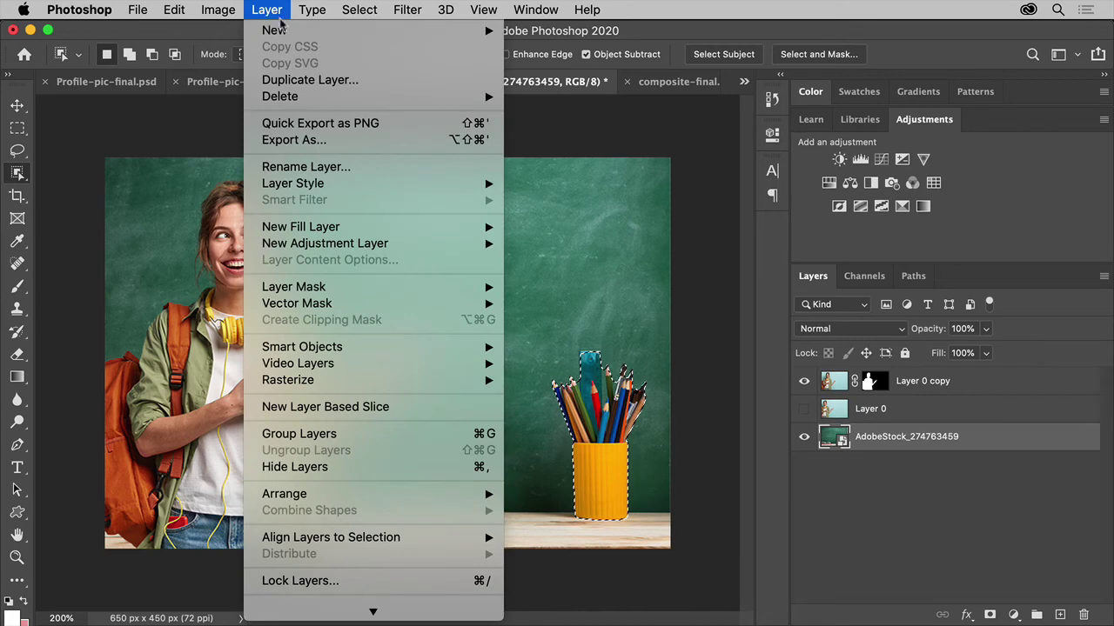
{"action": "mouse_move", "coordinate": [292, 32]}
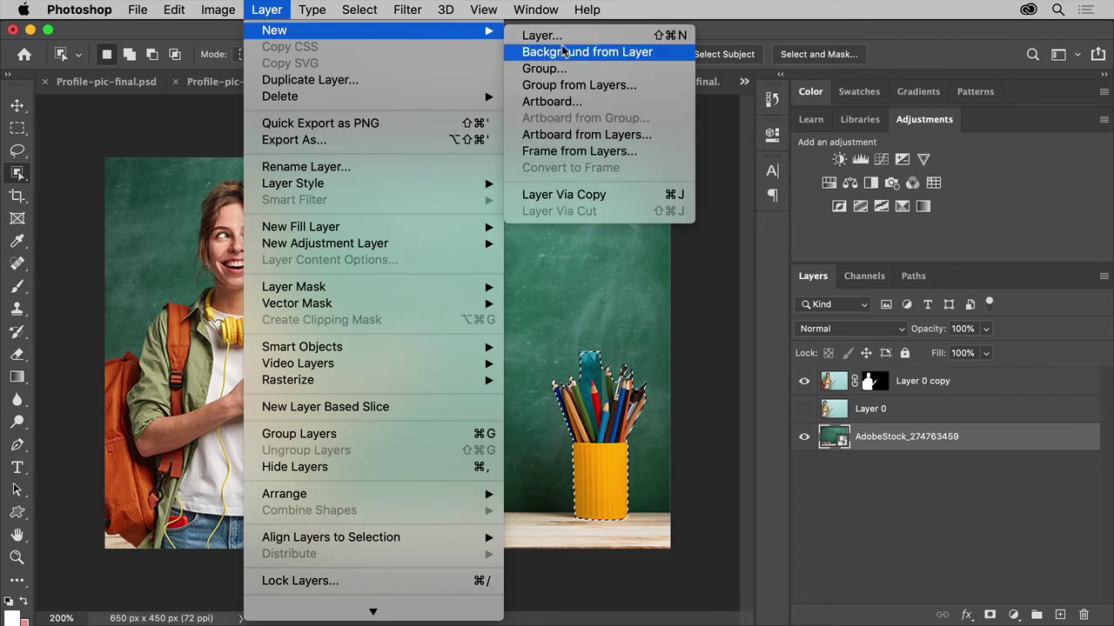
{"action": "left_click", "coordinate": [638, 54]}
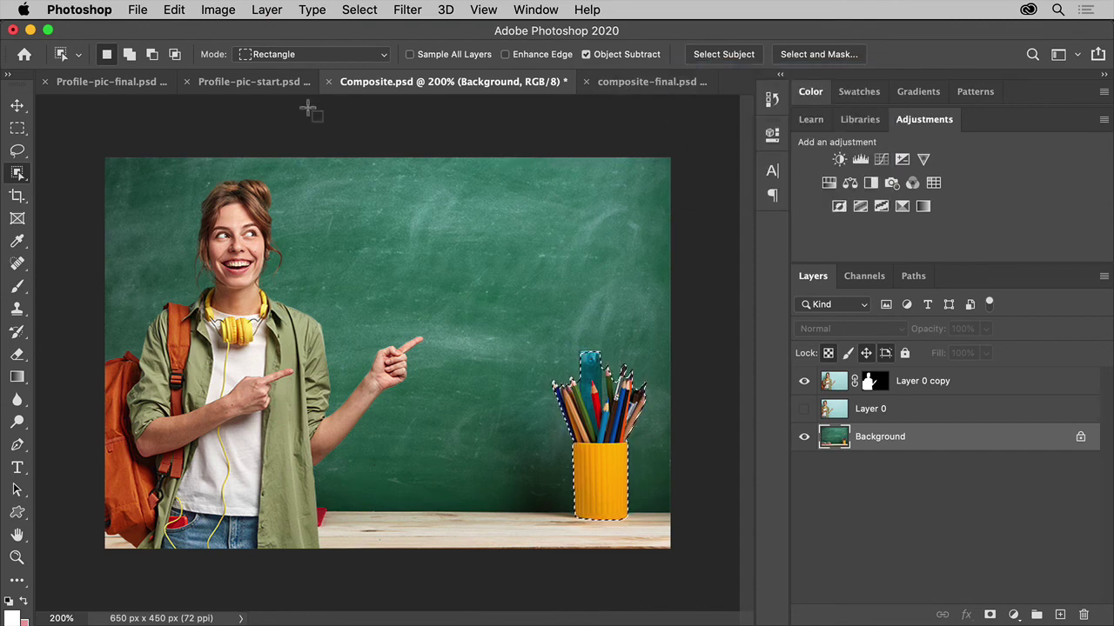
Start Content-Aware Fill and enlarge the pencil cup selection with the Lasso.
{"action": "left_click", "coordinate": [172, 10]}
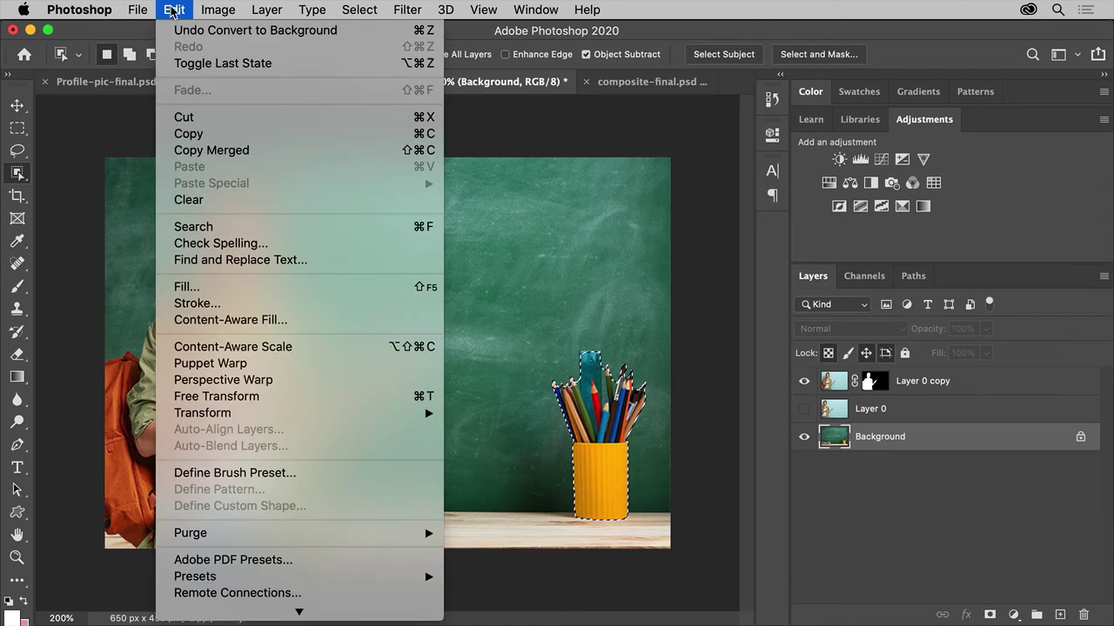
{"action": "left_click", "coordinate": [299, 320]}
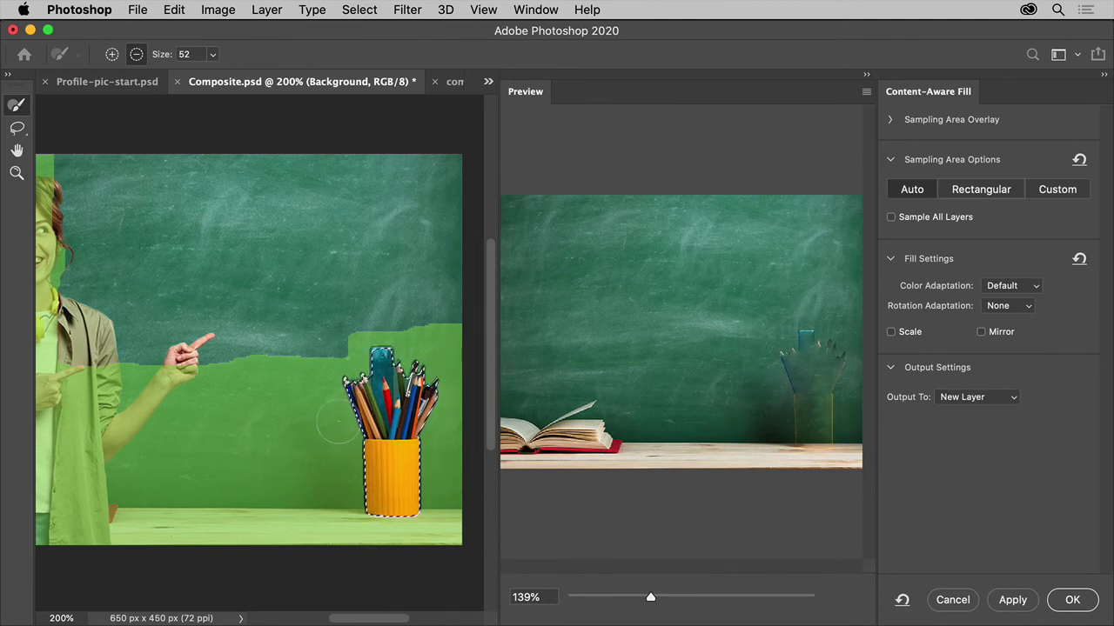
{"action": "left_click", "coordinate": [16, 128]}
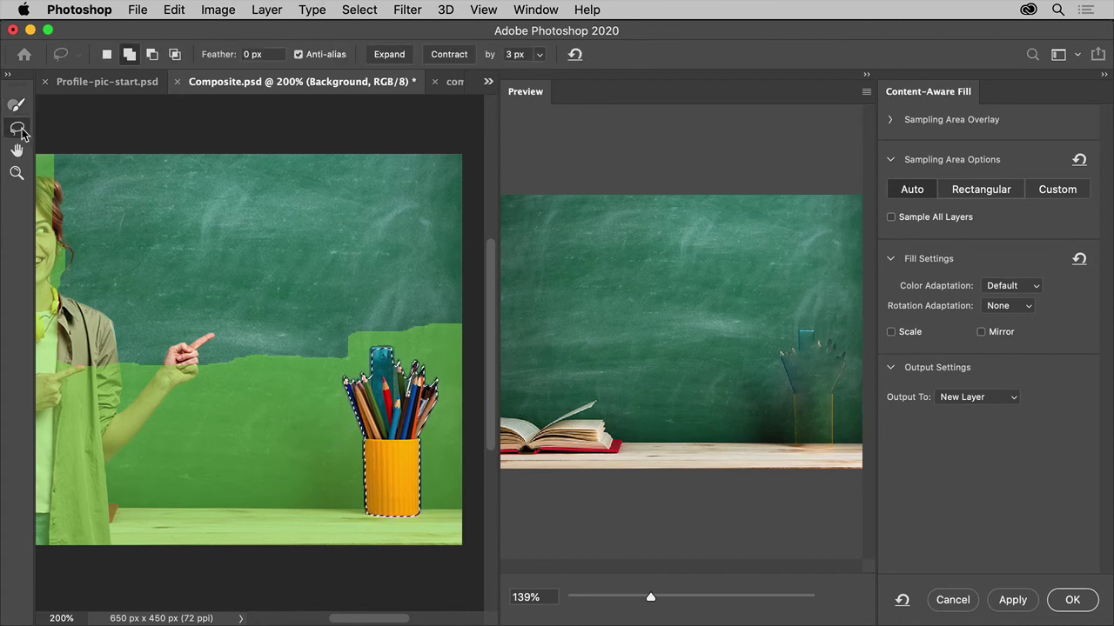
{"action": "mouse_move", "coordinate": [353, 359]}
{"action": "left_mouse_down"}
{"action": "mouse_move", "coordinate": [306, 394]}
{"action": "mouse_move", "coordinate": [285, 470]}
{"action": "mouse_move", "coordinate": [310, 523]}
{"action": "mouse_move", "coordinate": [376, 532]}
{"action": "left_mouse_up"}
{"action": "mouse_move", "coordinate": [452, 392]}
{"action": "left_mouse_down"}
{"action": "mouse_move", "coordinate": [435, 350]}
{"action": "mouse_move", "coordinate": [404, 337]}
{"action": "mouse_move", "coordinate": [325, 364]}
{"action": "left_mouse_up"}
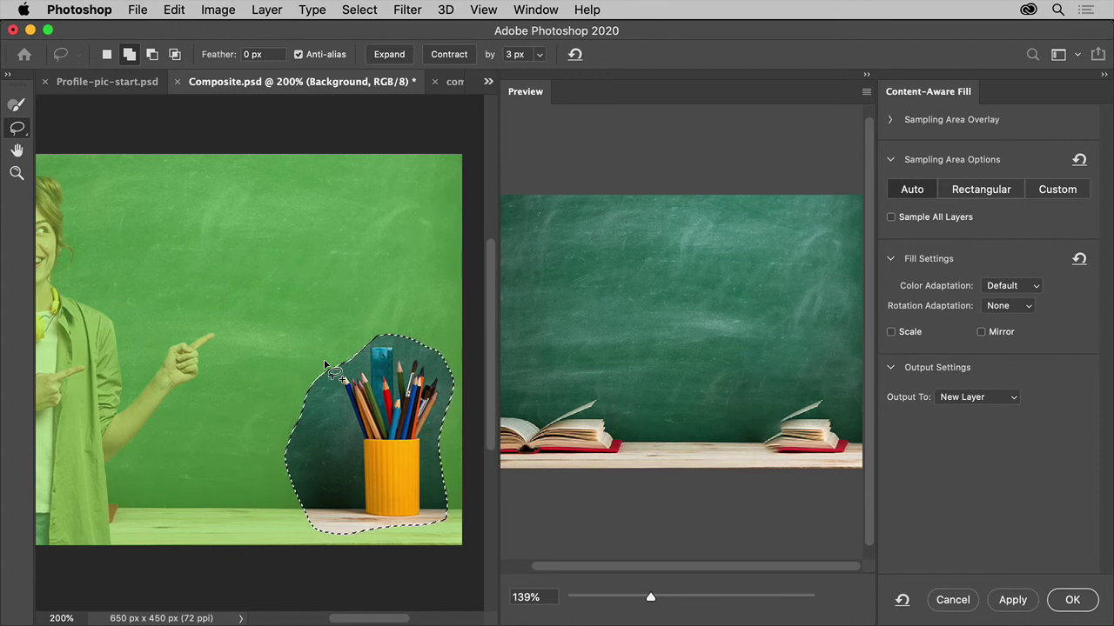
Exclude the woman and lower desk from the fill's sampling area with the Sampling Brush.
{"action": "scroll", "coordinate": [352, 620], "scroll_direction": "left", "scroll_amount": 5}
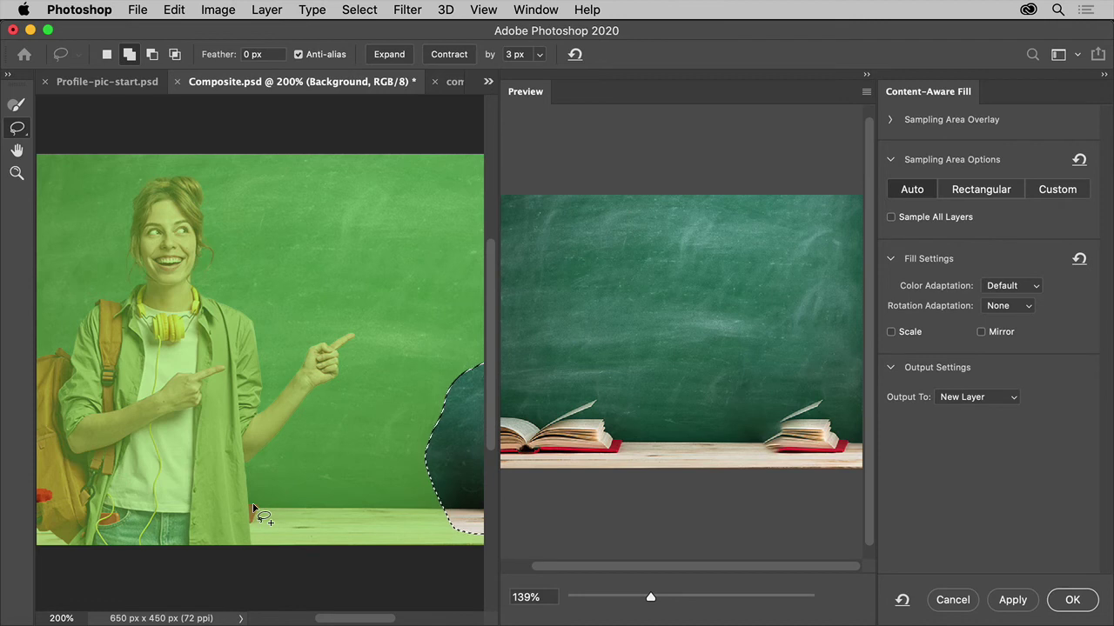
{"action": "left_click", "coordinate": [17, 105]}
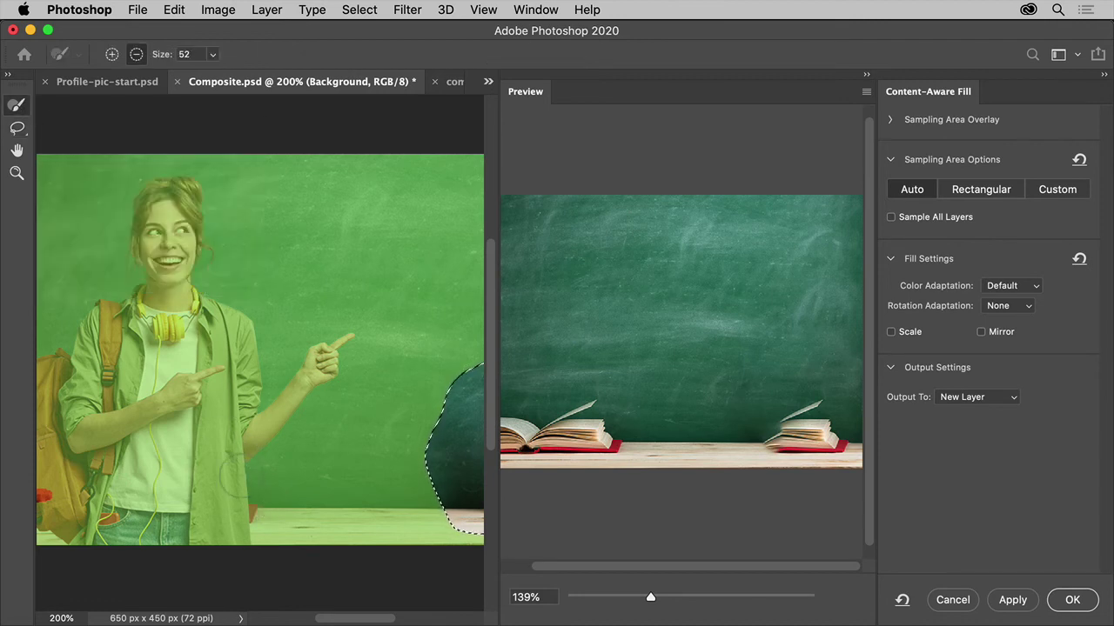
{"action": "mouse_move", "coordinate": [244, 469]}
{"action": "left_mouse_down"}
{"action": "mouse_move", "coordinate": [157, 478]}
{"action": "mouse_move", "coordinate": [266, 487]}
{"action": "mouse_move", "coordinate": [100, 530]}
{"action": "mouse_move", "coordinate": [279, 513]}
{"action": "mouse_move", "coordinate": [257, 469]}
{"action": "mouse_move", "coordinate": [40, 493]}
{"action": "left_mouse_up"}
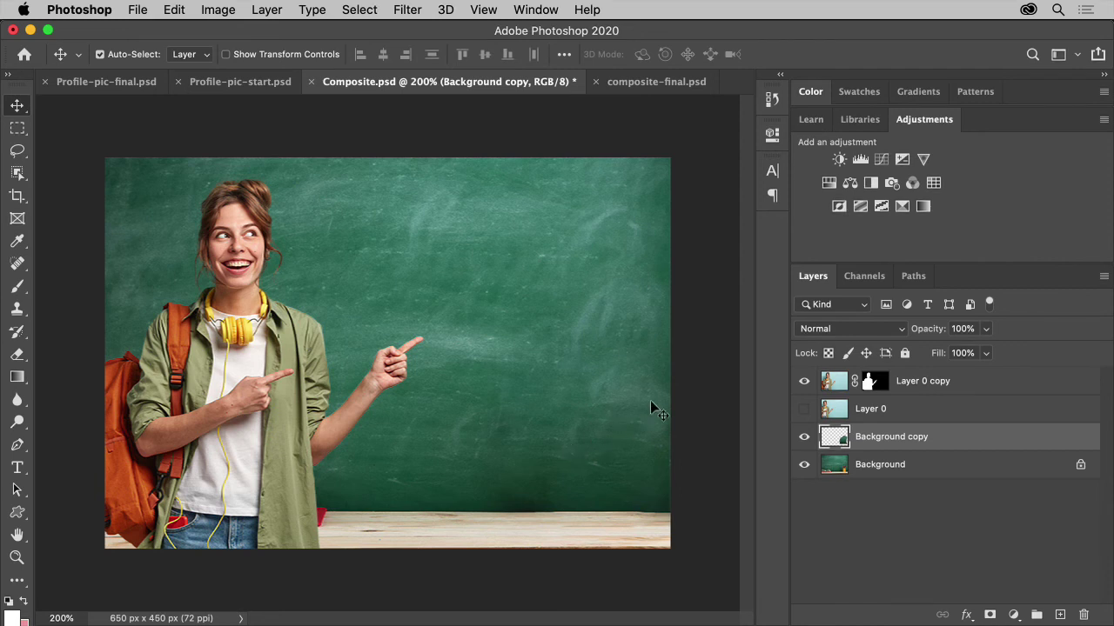
Add a Color Lookup adjustment using Crisp_Warm.look and lower its opacity to 72%.
{"action": "left_click", "coordinate": [934, 183]}
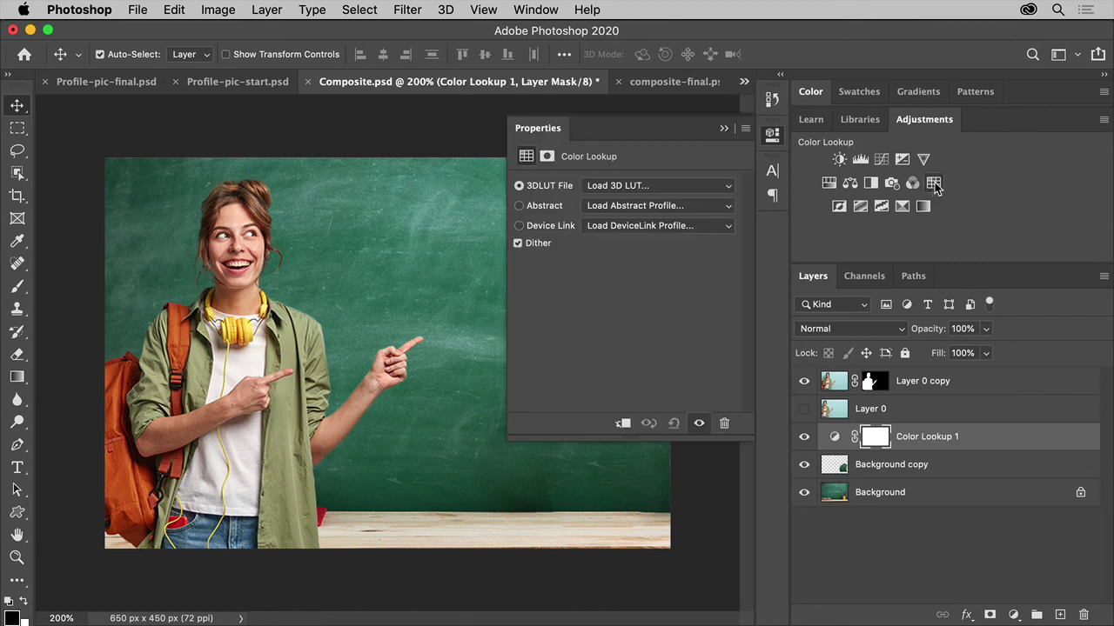
{"action": "left_click", "coordinate": [729, 186]}
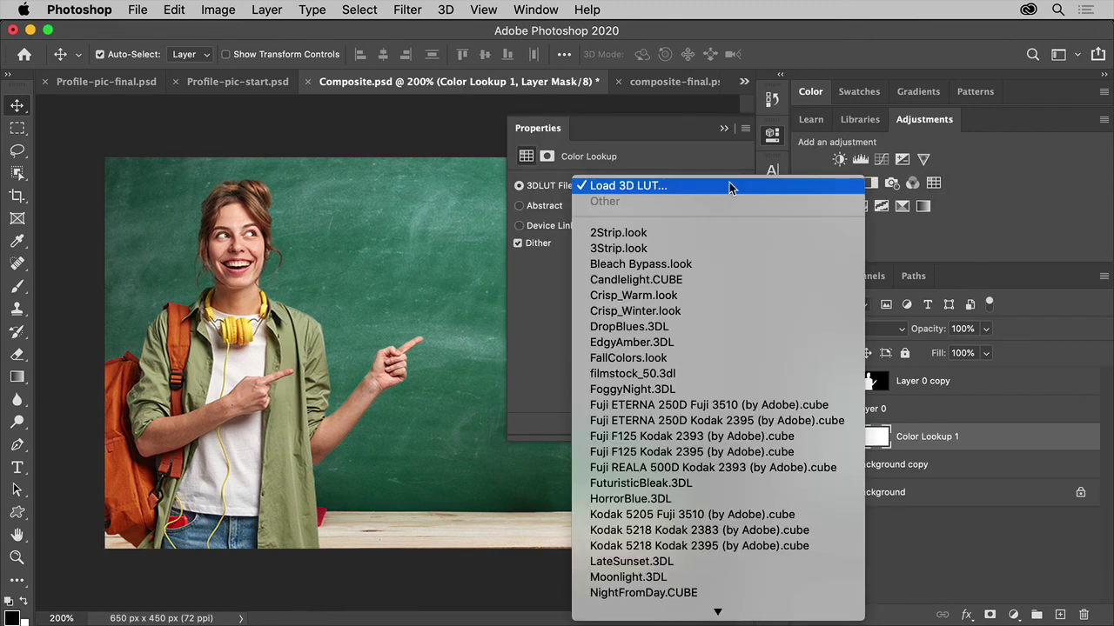
{"action": "left_click", "coordinate": [684, 299]}
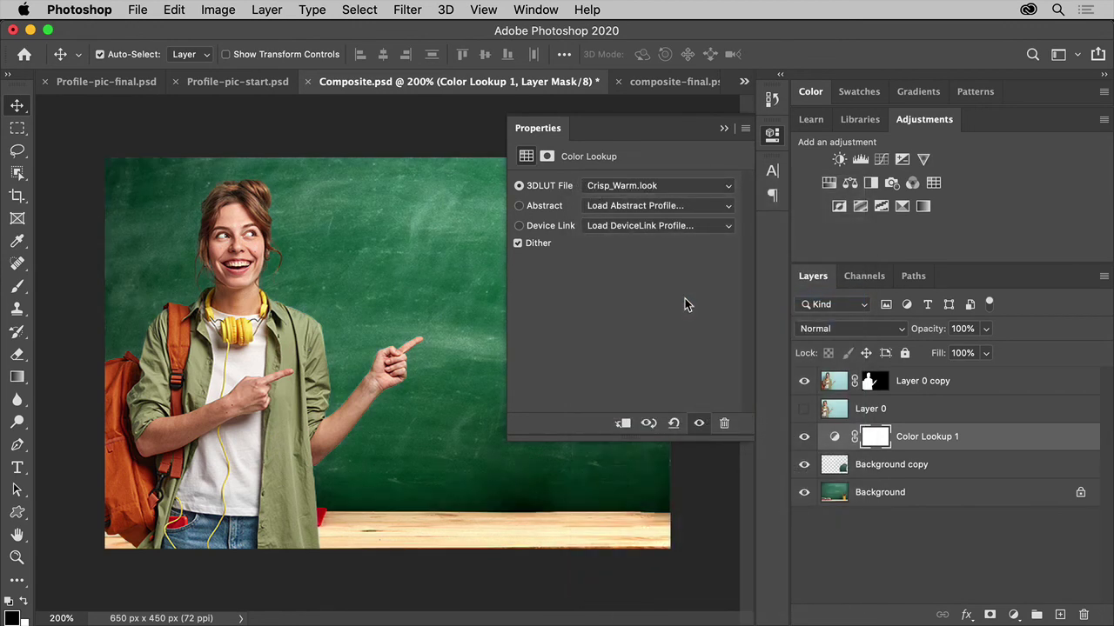
{"action": "left_click", "coordinate": [773, 139]}
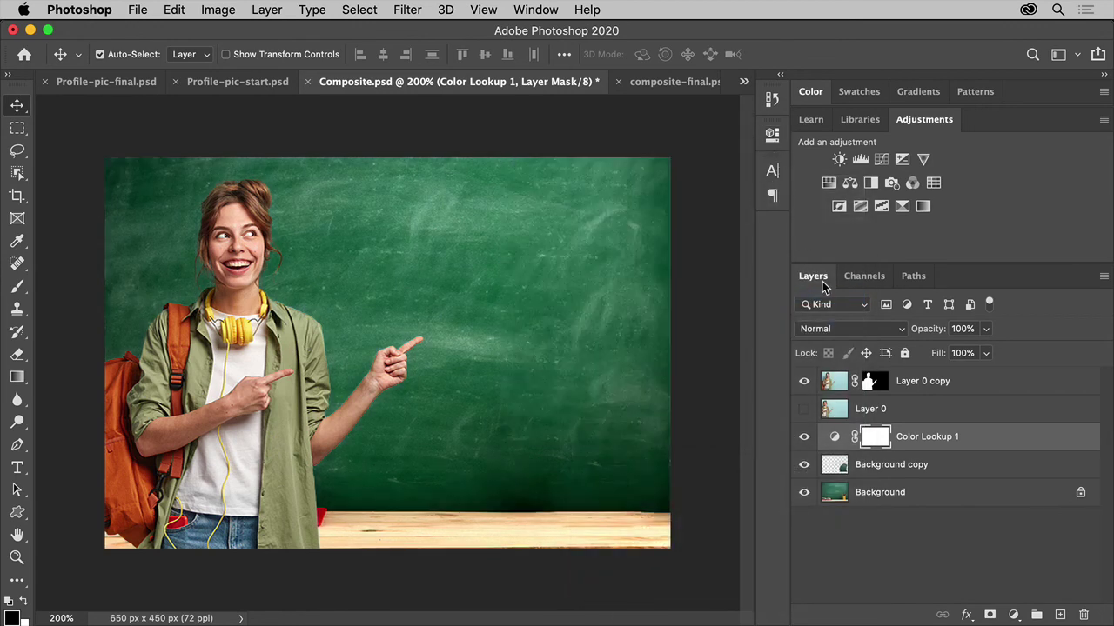
{"action": "left_click_drag", "start_coordinate": [936, 338], "coordinate": [911, 339]}
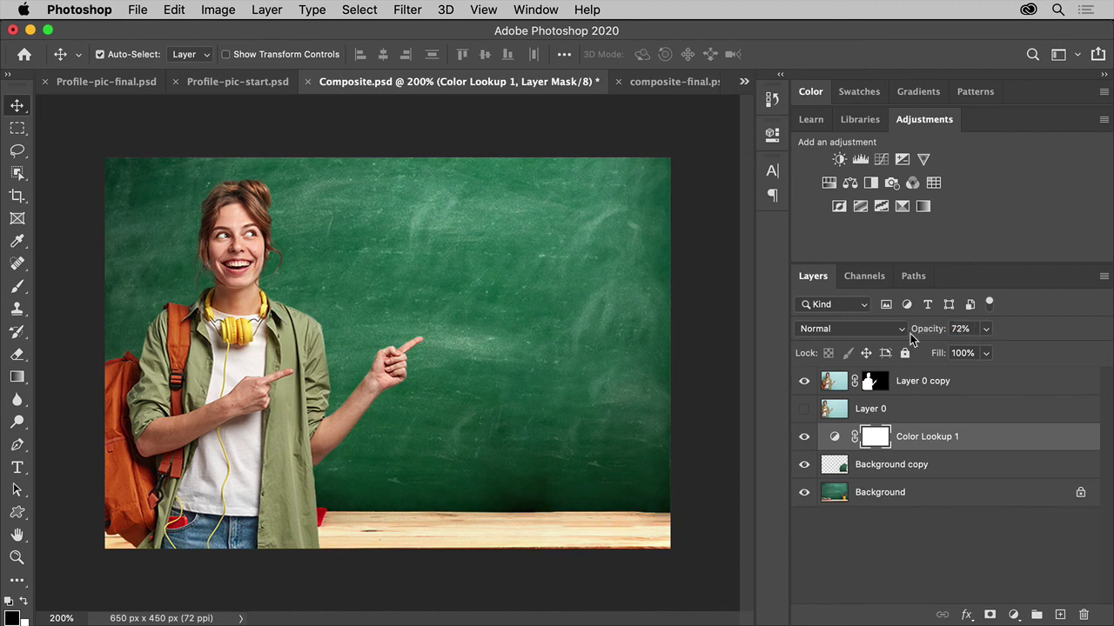